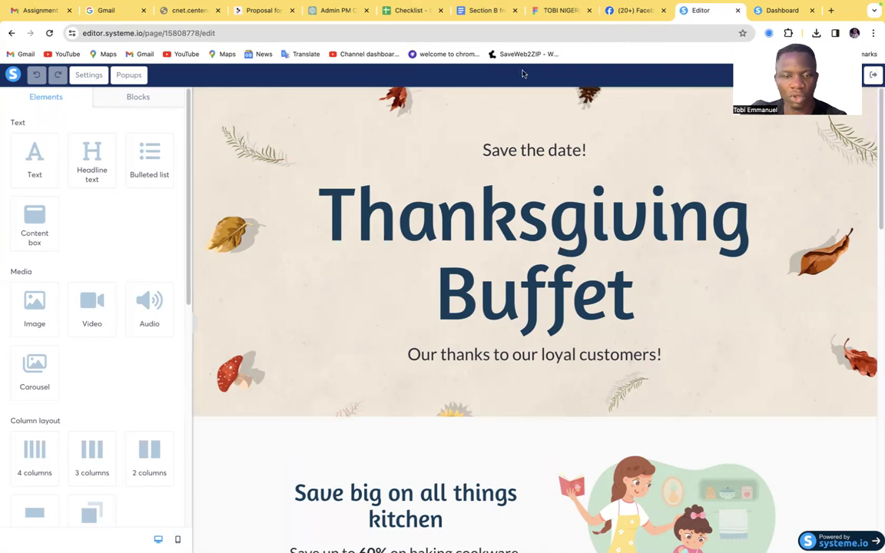
Switch from the page editor to the systeme.io dashboard and open the list of funnels
{"action": "left_click", "coordinate": [780, 11]}
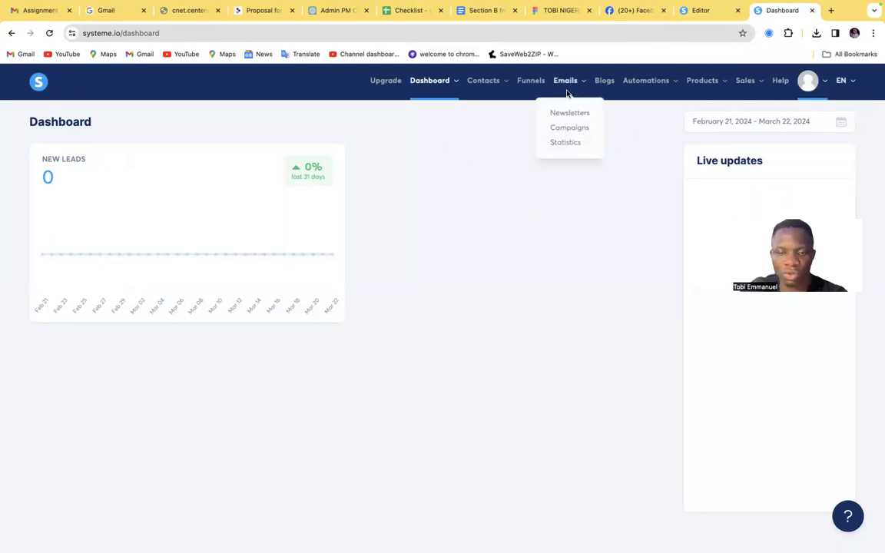
{"action": "mouse_move", "coordinate": [560, 82]}
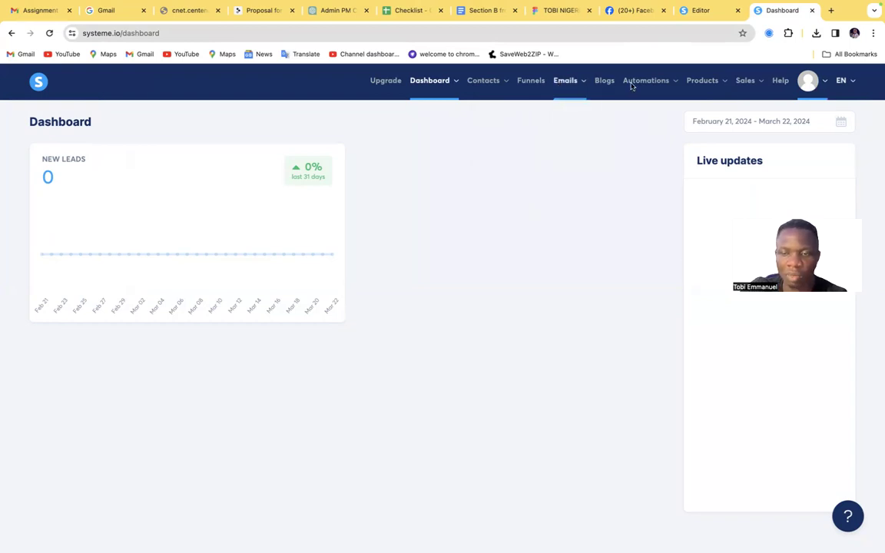
{"action": "left_click", "coordinate": [531, 83]}
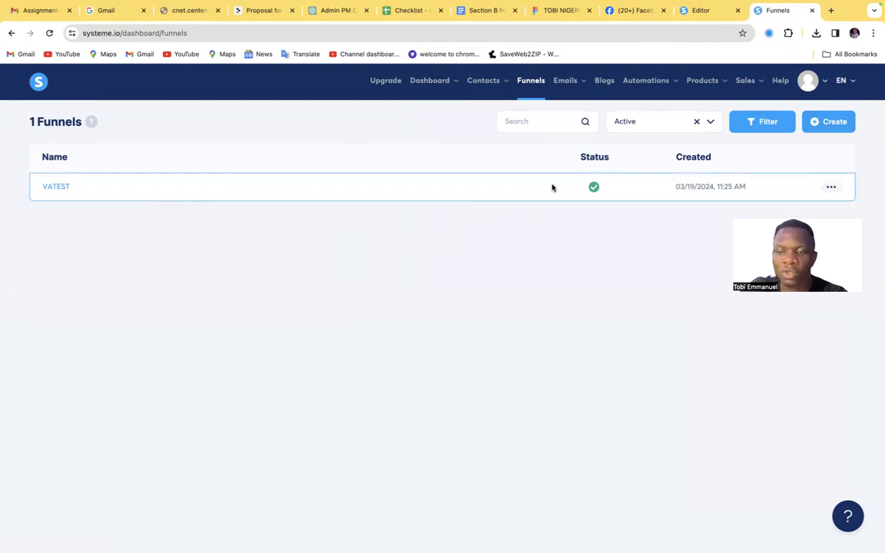
{"action": "left_click", "coordinate": [829, 121]}
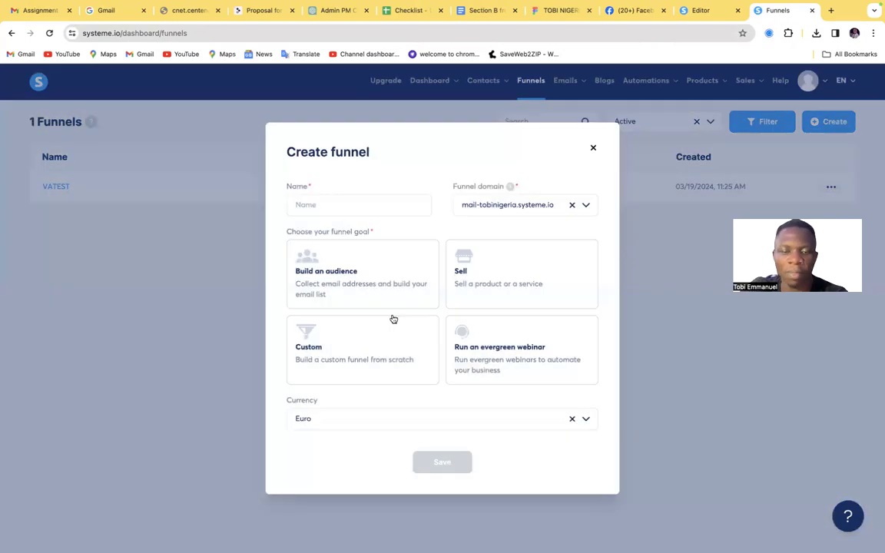
{"action": "left_click", "coordinate": [363, 205]}
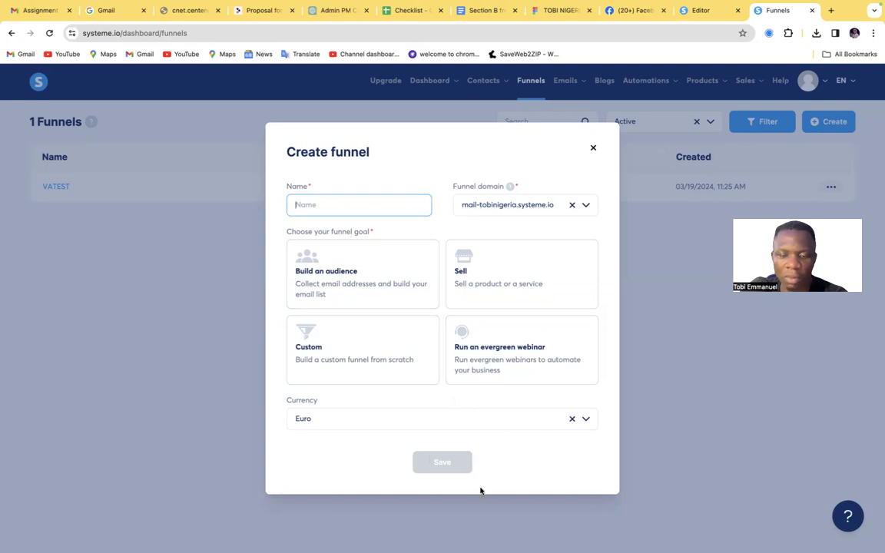
{"action": "left_click", "coordinate": [574, 470]}
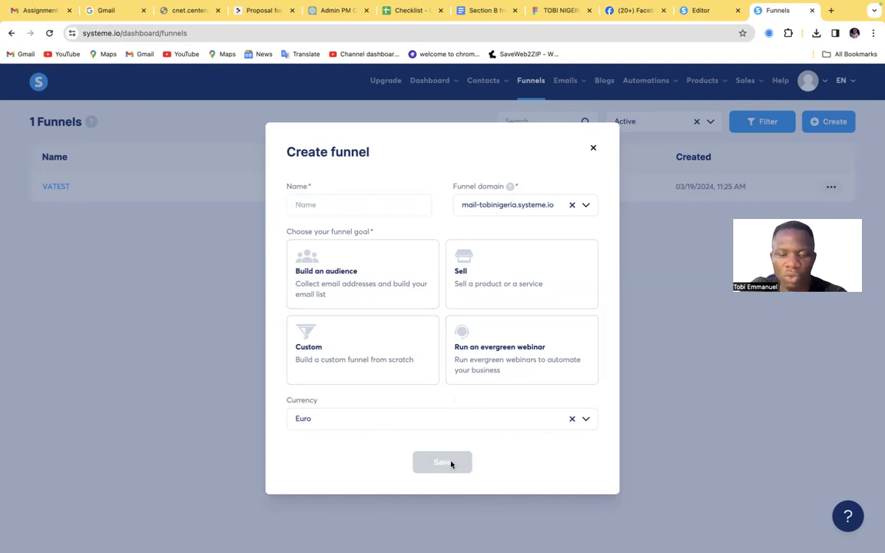
{"action": "left_click", "coordinate": [593, 148]}
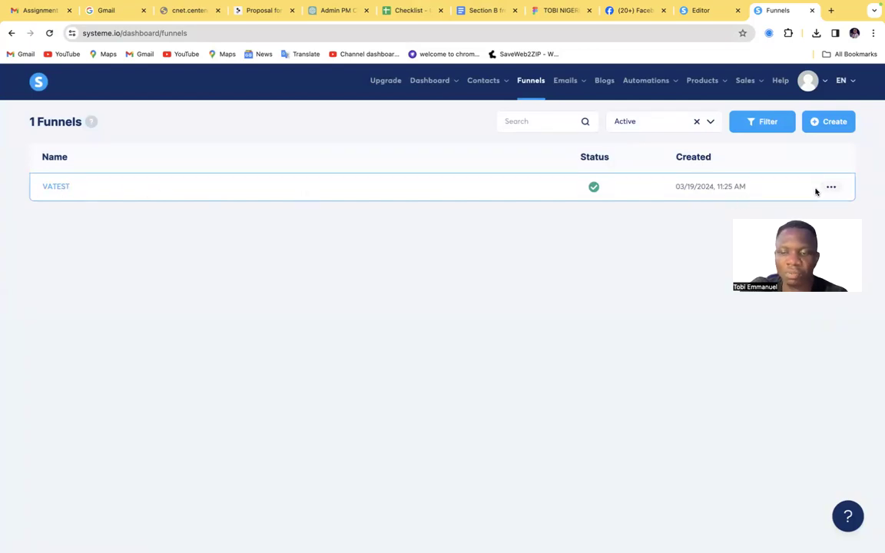
Open the VATEST funnel to show its steps and configuration
{"action": "left_click", "coordinate": [838, 188]}
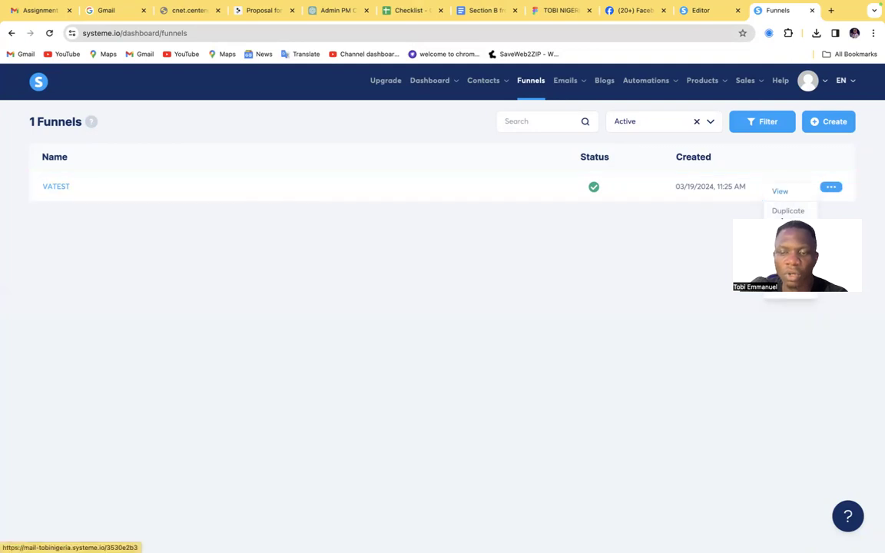
{"action": "left_click", "coordinate": [55, 188]}
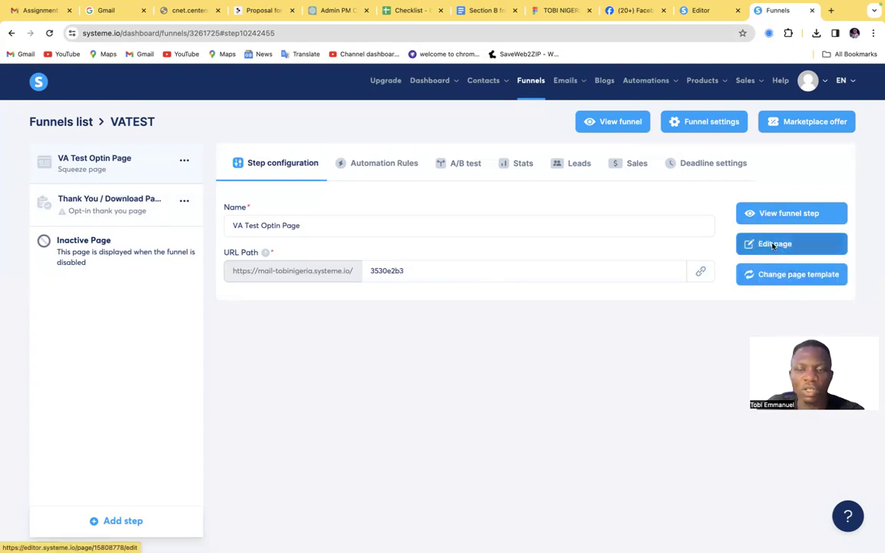
Return to the page editor, review the template page, and delete its Thanksgiving Buffet header section
{"action": "left_click", "coordinate": [694, 10]}
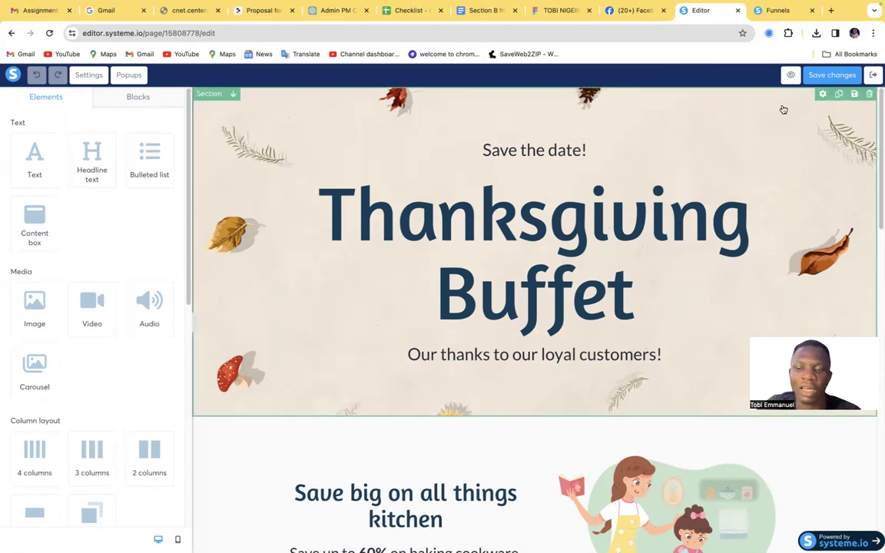
{"action": "scroll", "coordinate": [492, 368], "scroll_direction": "down", "scroll_amount": 5}
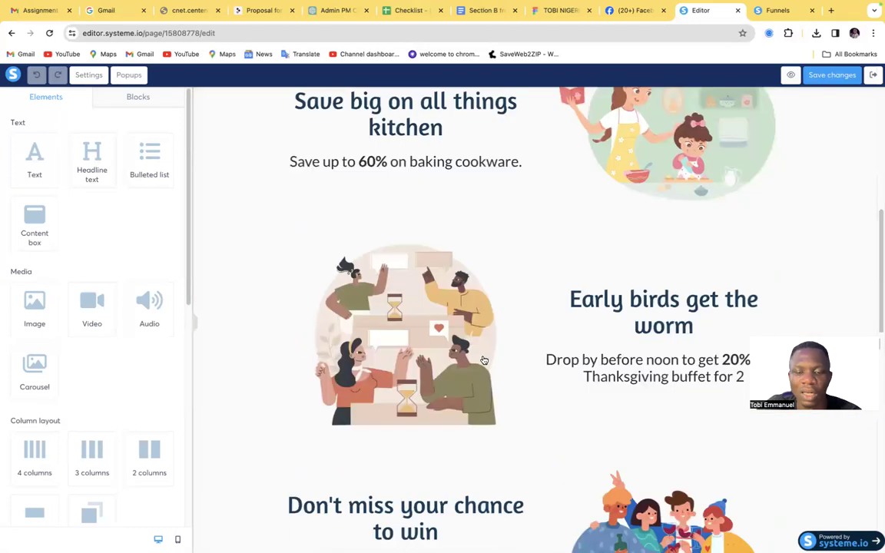
{"action": "scroll", "coordinate": [484, 359], "scroll_direction": "down", "scroll_amount": 8}
{"action": "scroll", "coordinate": [485, 359], "scroll_direction": "up", "scroll_amount": 12}
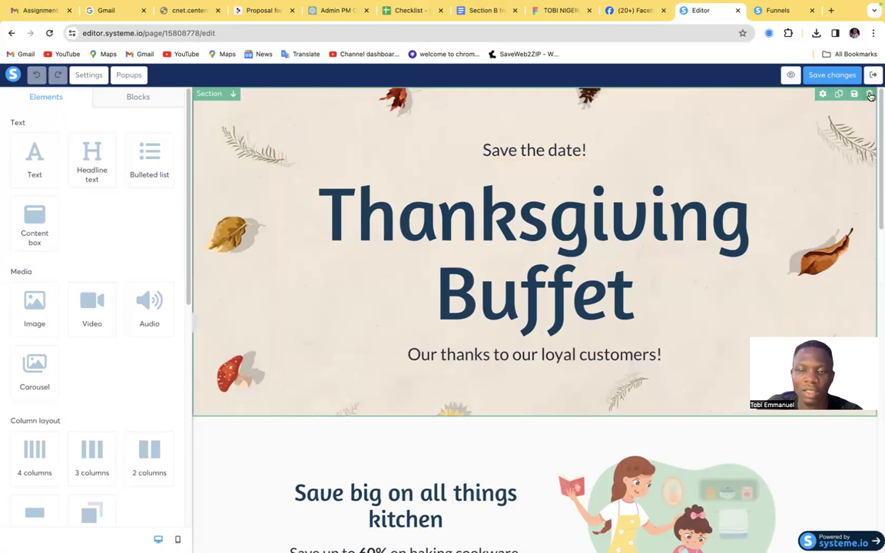
{"action": "left_click", "coordinate": [870, 94]}
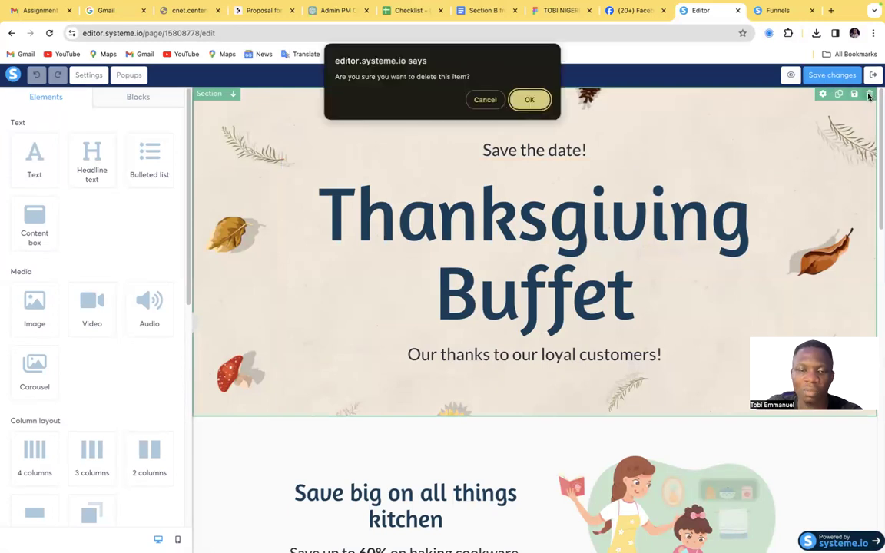
{"action": "left_click", "coordinate": [528, 100]}
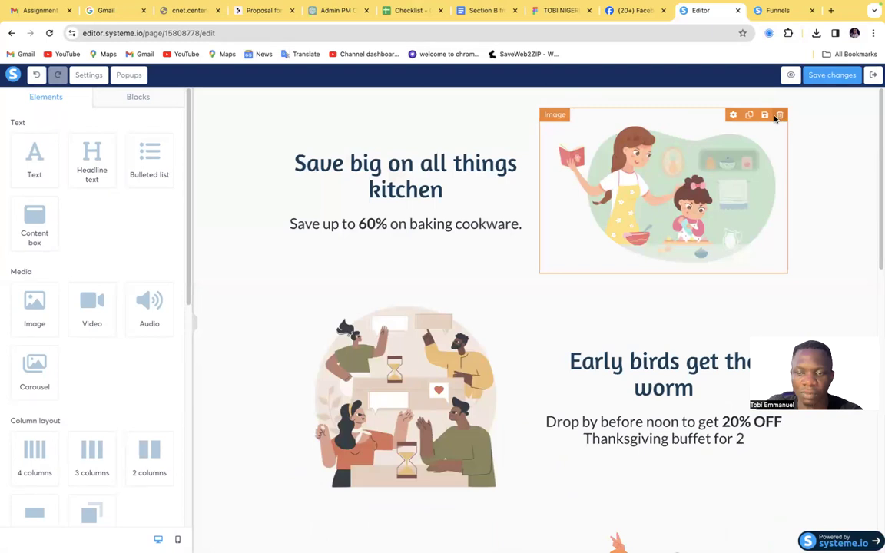
Clear the rest of the page by deleting the kitchen illustration, the promotional offers section and the subscription form section
{"action": "left_click", "coordinate": [777, 115]}
{"action": "left_click", "coordinate": [528, 100]}
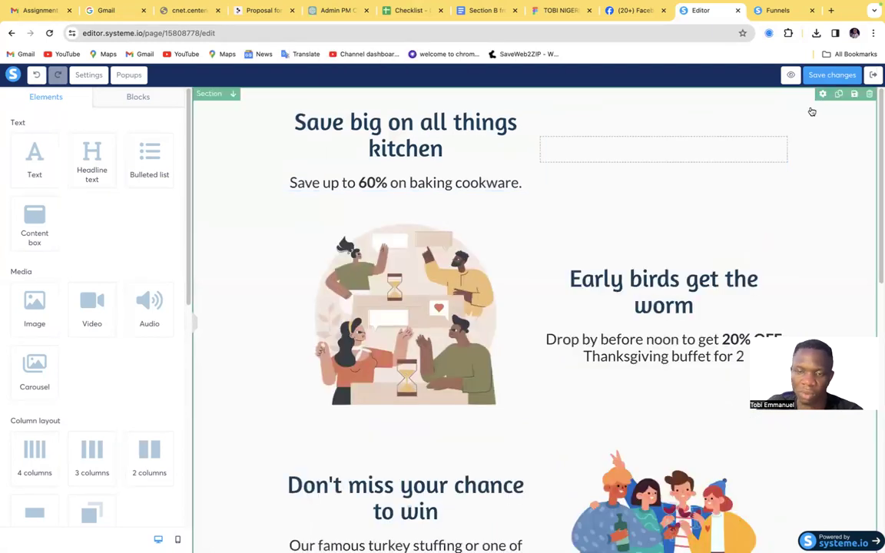
{"action": "left_click", "coordinate": [780, 86]}
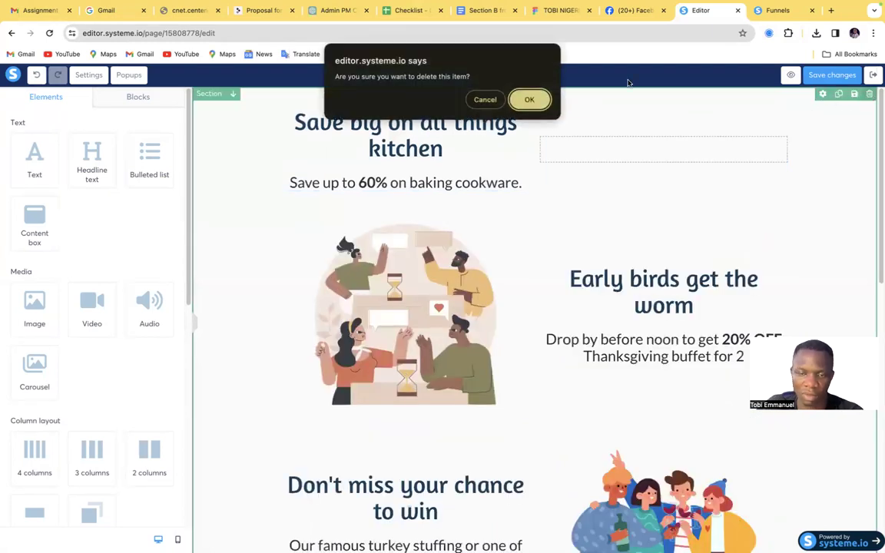
{"action": "left_click", "coordinate": [538, 102]}
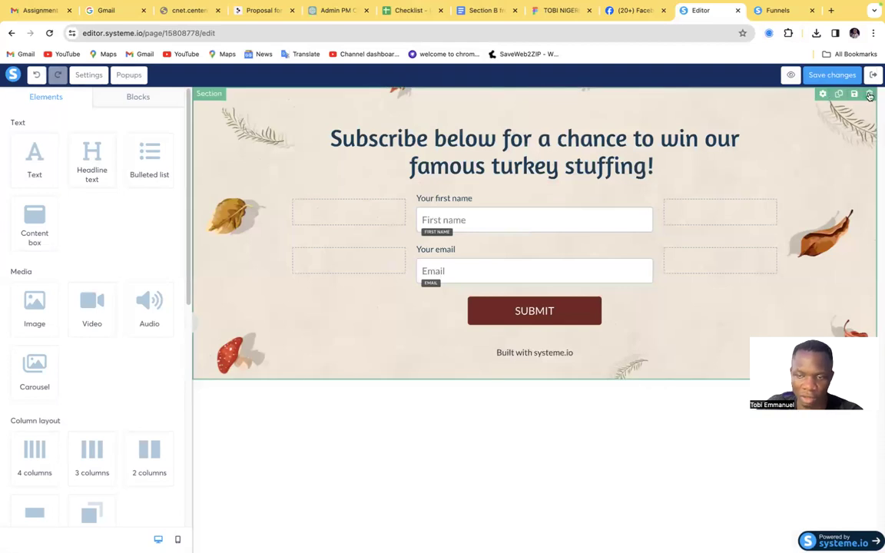
{"action": "left_click", "coordinate": [869, 95]}
{"action": "left_click", "coordinate": [528, 100]}
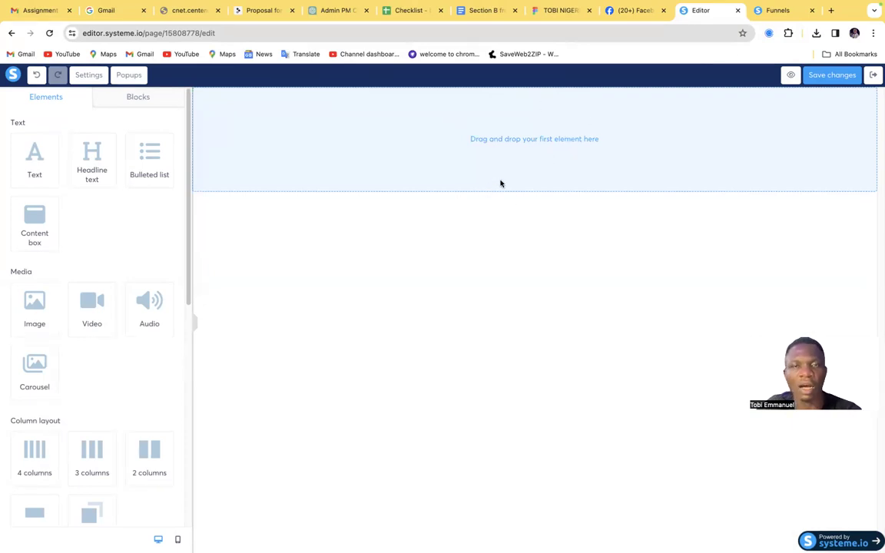
Switch to the Better Proposals template and examine its layout from Your Guarantee back up to the Introduction
{"action": "mouse_move", "coordinate": [646, 6]}
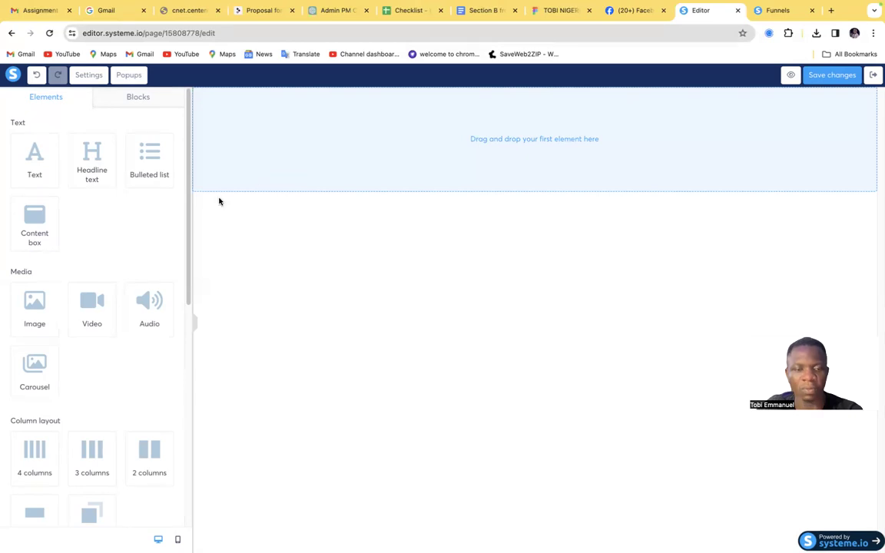
{"action": "left_click", "coordinate": [261, 11]}
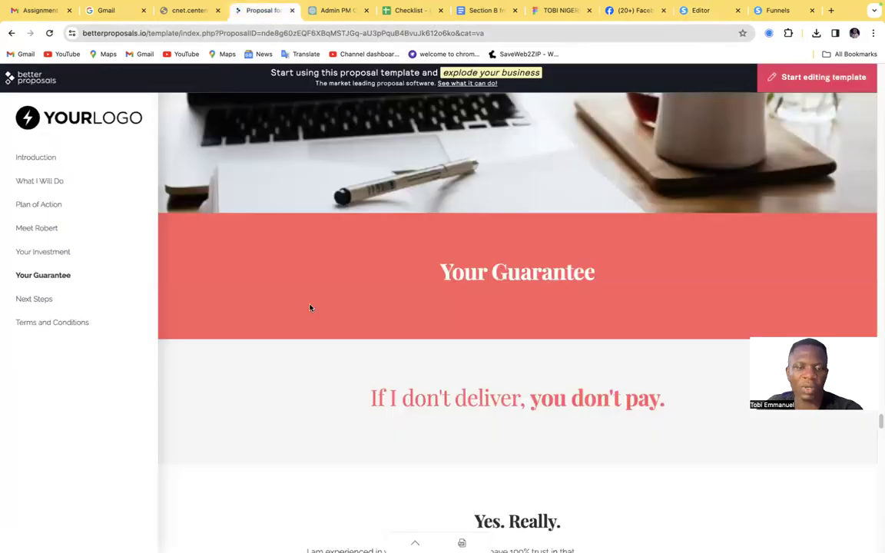
{"action": "scroll", "coordinate": [351, 231], "scroll_direction": "up", "scroll_amount": 10}
{"action": "scroll", "coordinate": [353, 230], "scroll_direction": "up", "scroll_amount": 15}
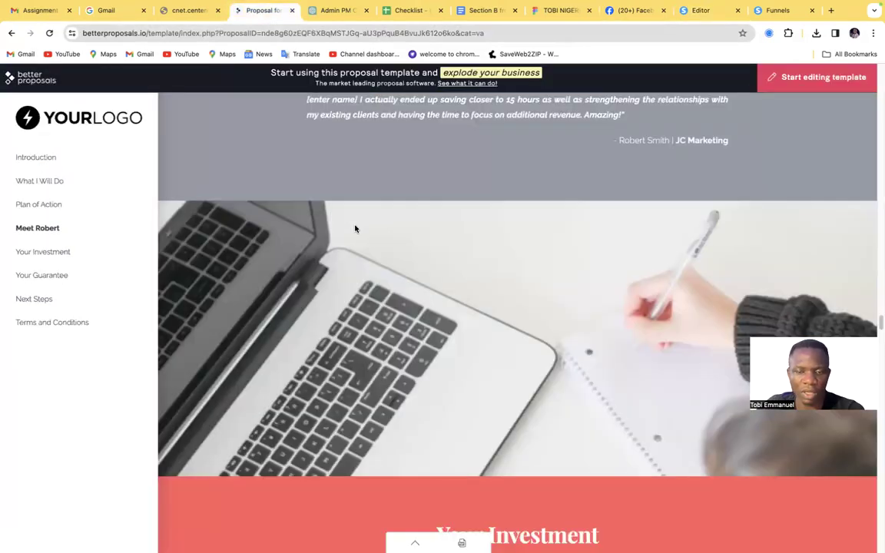
{"action": "scroll", "coordinate": [355, 229], "scroll_direction": "up", "scroll_amount": 5}
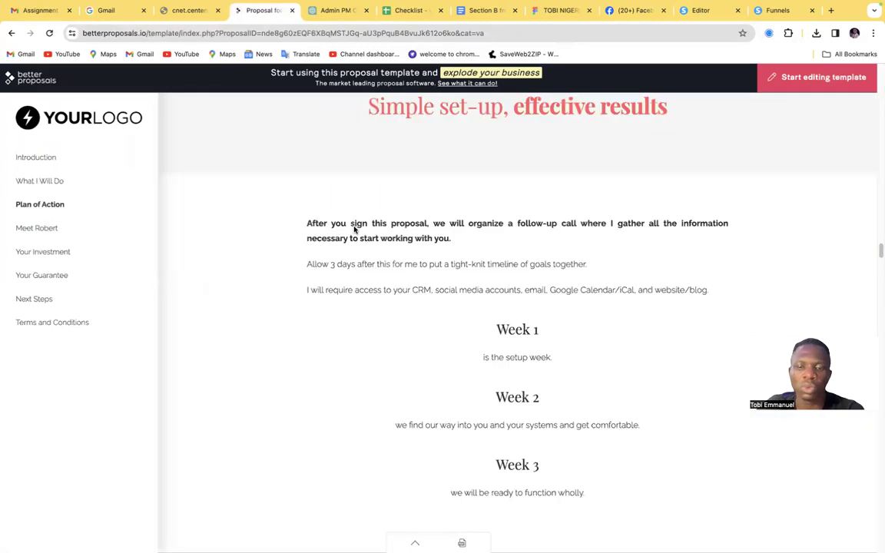
{"action": "scroll", "coordinate": [356, 226], "scroll_direction": "up", "scroll_amount": 15}
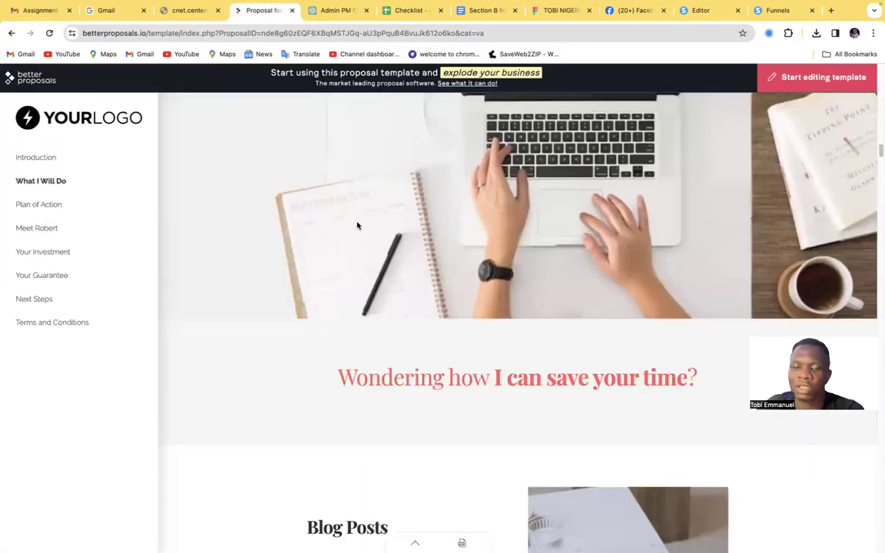
{"action": "scroll", "coordinate": [357, 225], "scroll_direction": "up", "scroll_amount": 15}
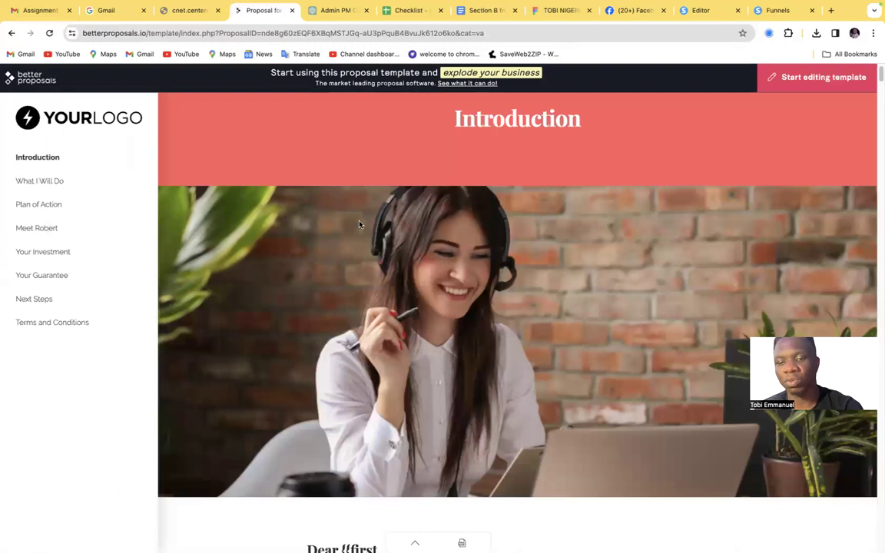
{"action": "scroll", "coordinate": [359, 223], "scroll_direction": "up", "scroll_amount": 2}
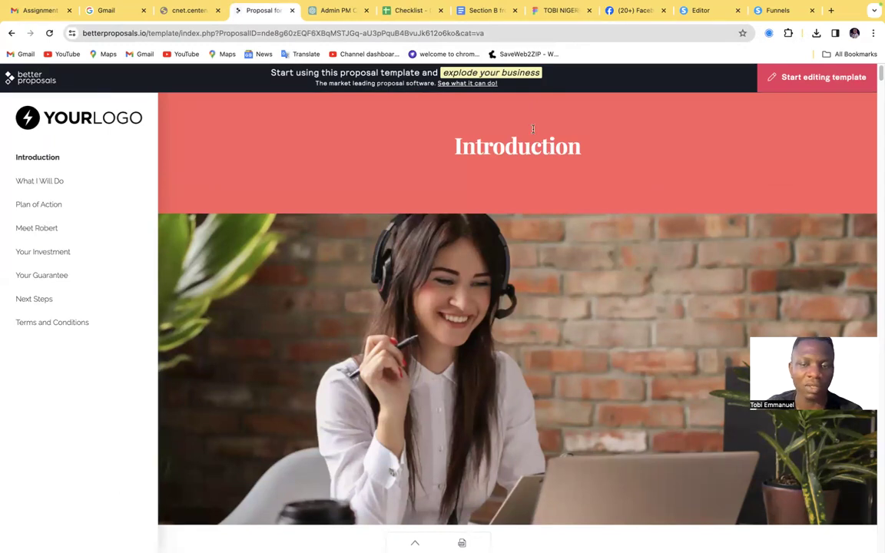
Check the funnel configuration and blank editor page, and return to the proposal template to highlight its Introduction heading
{"action": "left_click", "coordinate": [768, 10]}
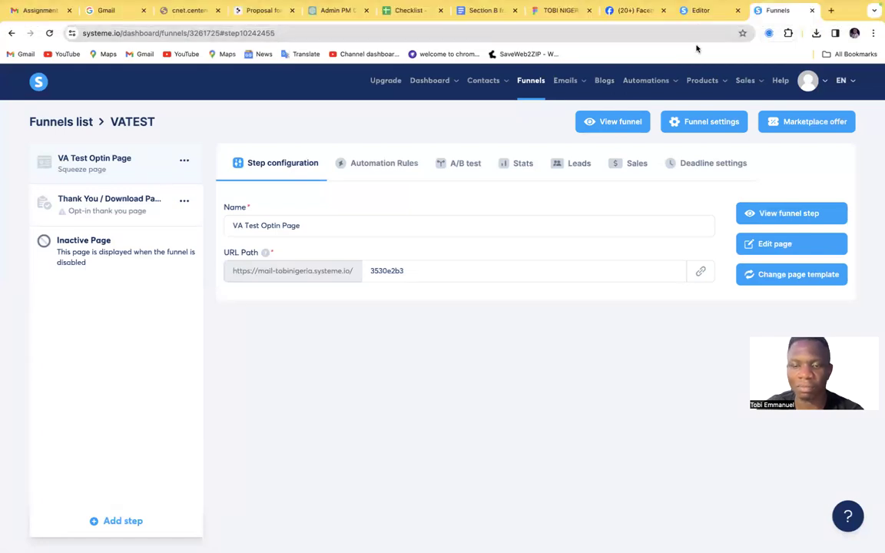
{"action": "left_click", "coordinate": [695, 10]}
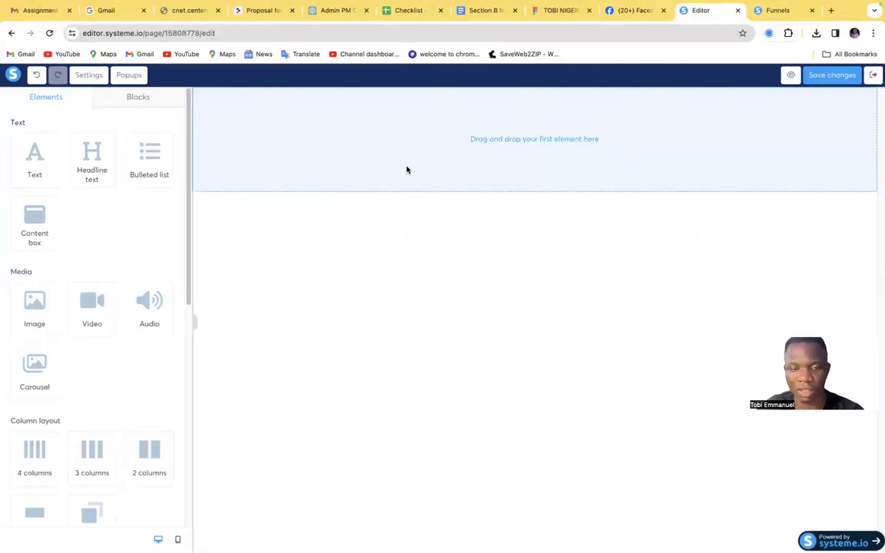
{"action": "left_click", "coordinate": [245, 13]}
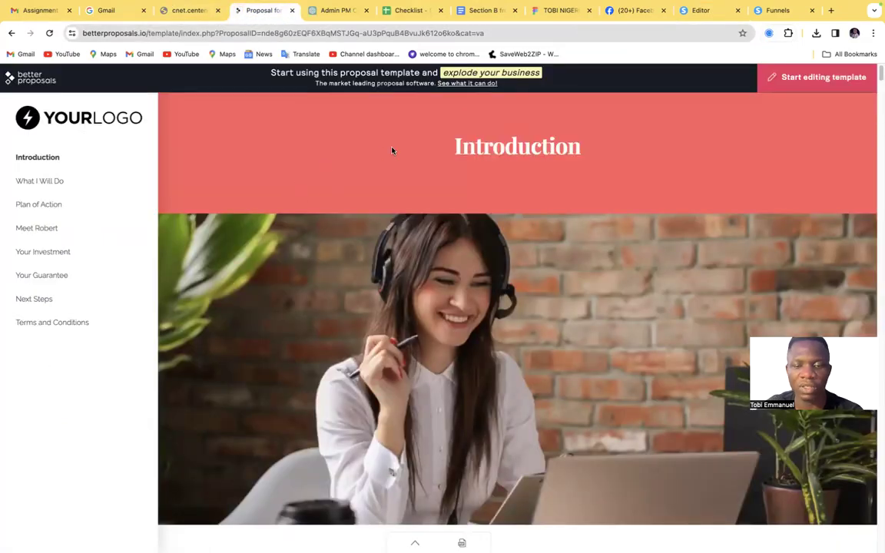
{"action": "left_click_drag", "start_coordinate": [581, 148], "coordinate": [447, 149]}
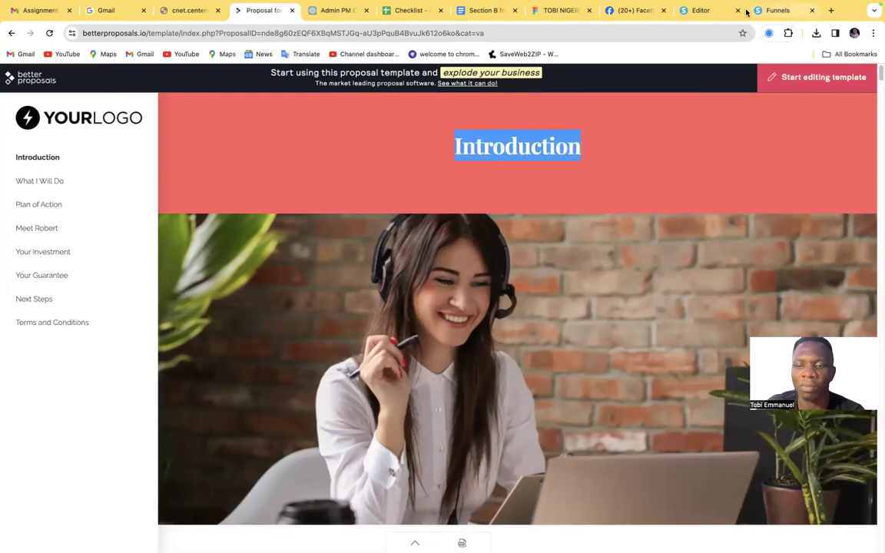
Return to the blank page in the editor and examine the available text, media, layout, form, social and other elements
{"action": "left_click", "coordinate": [695, 10]}
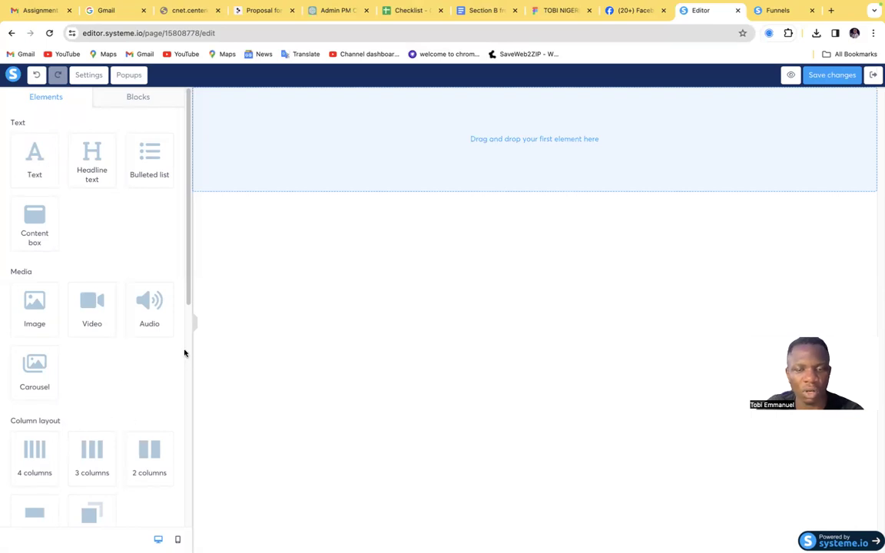
{"action": "scroll", "coordinate": [131, 445], "scroll_direction": "down", "scroll_amount": 4}
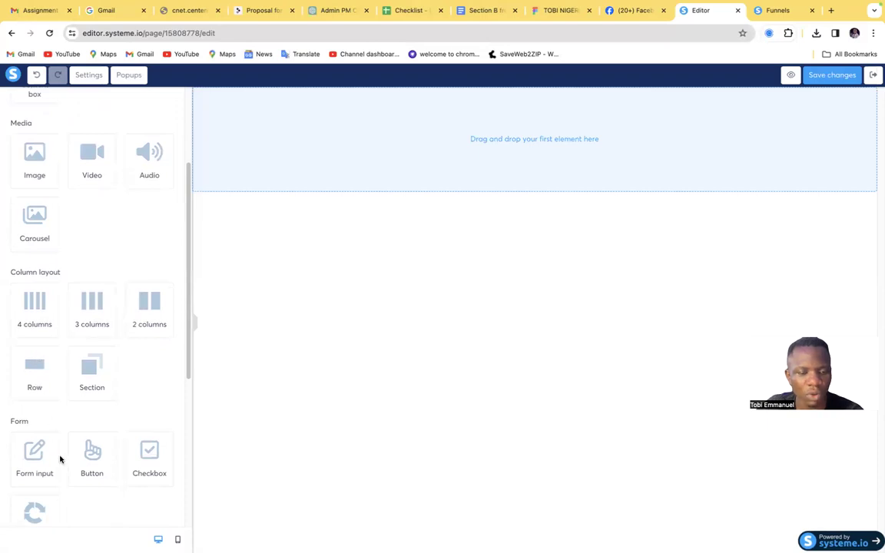
{"action": "scroll", "coordinate": [113, 441], "scroll_direction": "down", "scroll_amount": 6}
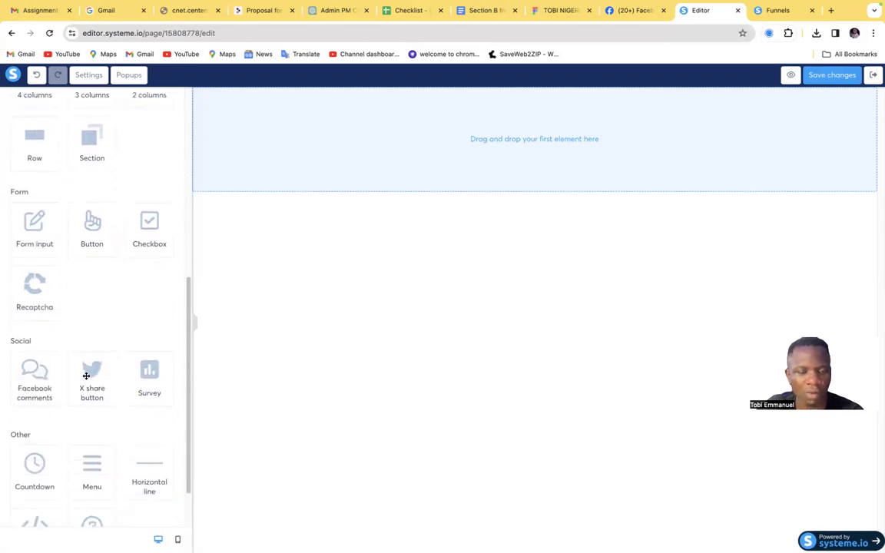
{"action": "scroll", "coordinate": [78, 458], "scroll_direction": "down", "scroll_amount": 2}
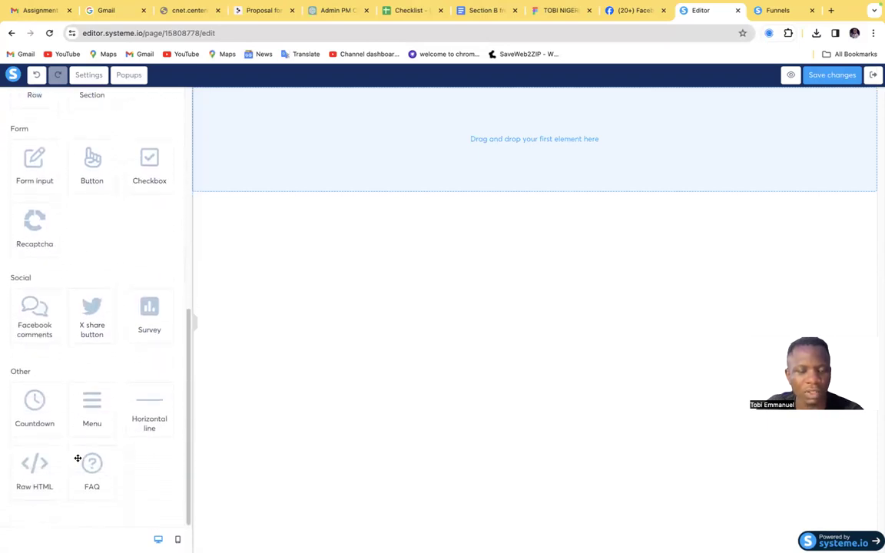
{"action": "scroll", "coordinate": [83, 450], "scroll_direction": "up", "scroll_amount": 7}
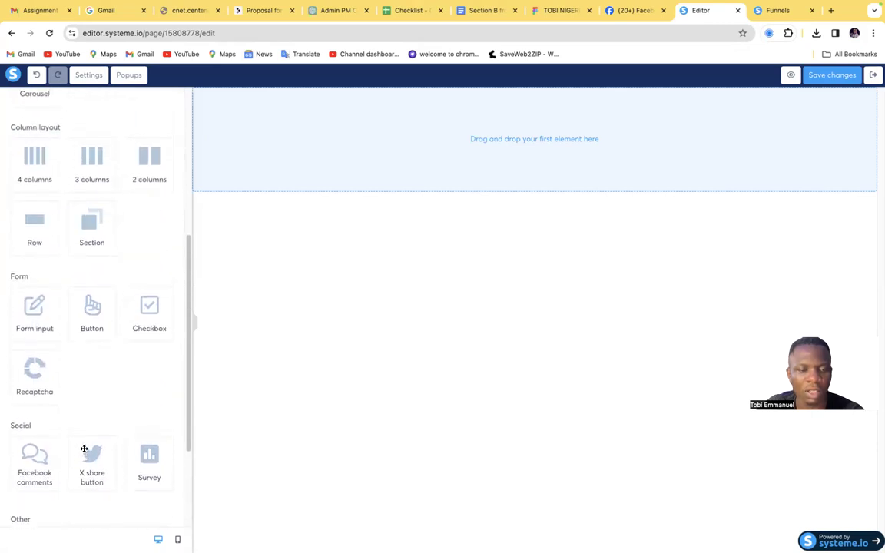
{"action": "scroll", "coordinate": [100, 415], "scroll_direction": "up", "scroll_amount": 4}
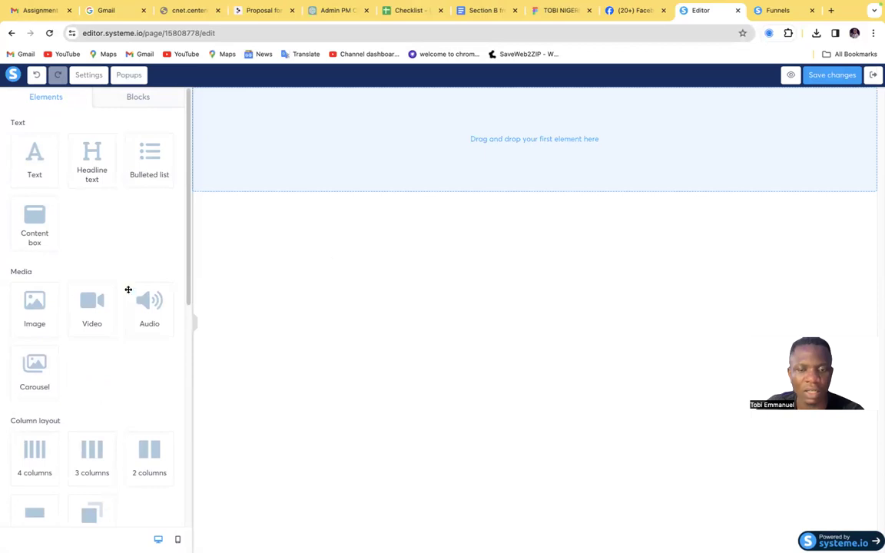
Add a section to the blank page and set its background color to red E91111, comparing it with the proposal template's Introduction banner
{"action": "scroll", "coordinate": [53, 370], "scroll_direction": "down", "scroll_amount": 4}
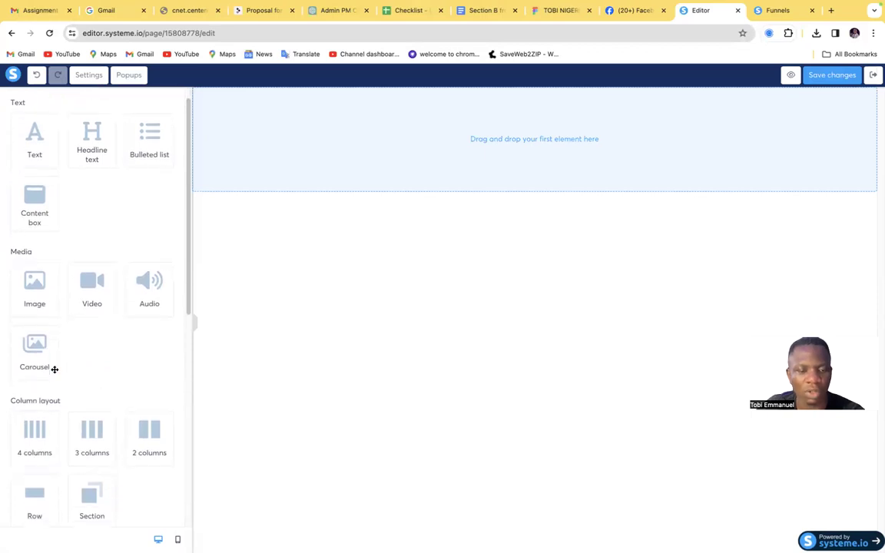
{"action": "left_click_drag", "start_coordinate": [31, 342], "coordinate": [385, 124]}
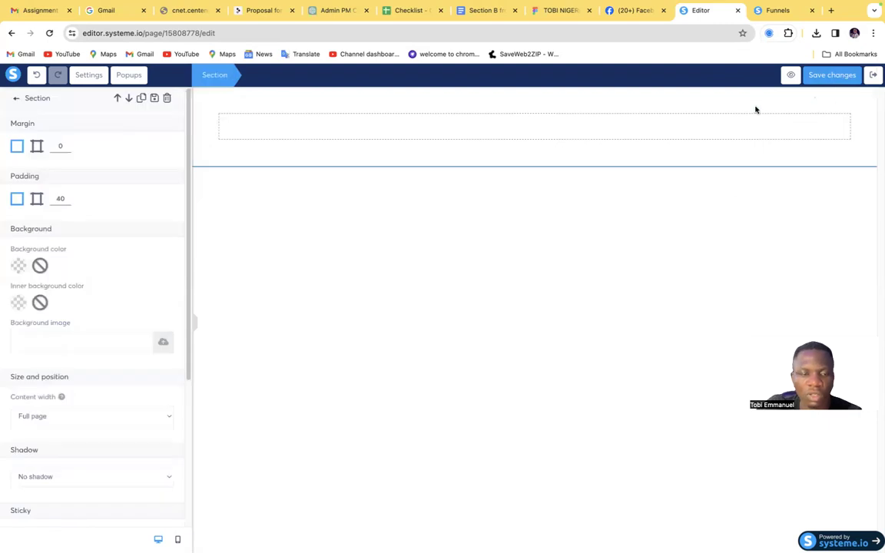
{"action": "left_click", "coordinate": [17, 267]}
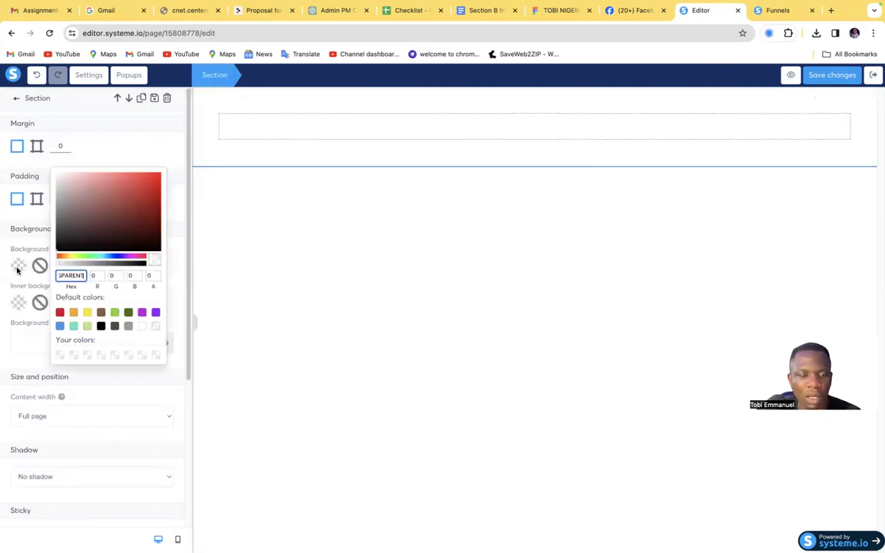
{"action": "left_click", "coordinate": [148, 199]}
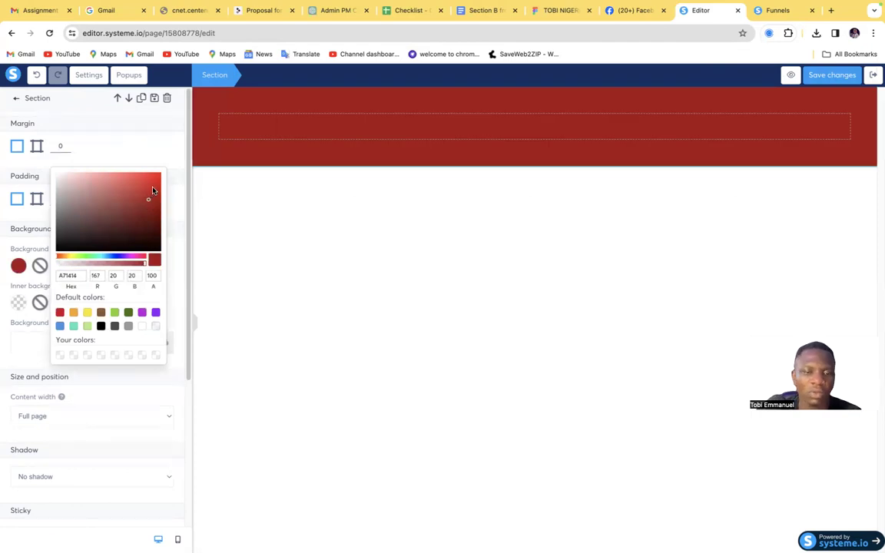
{"action": "left_click", "coordinate": [149, 182]}
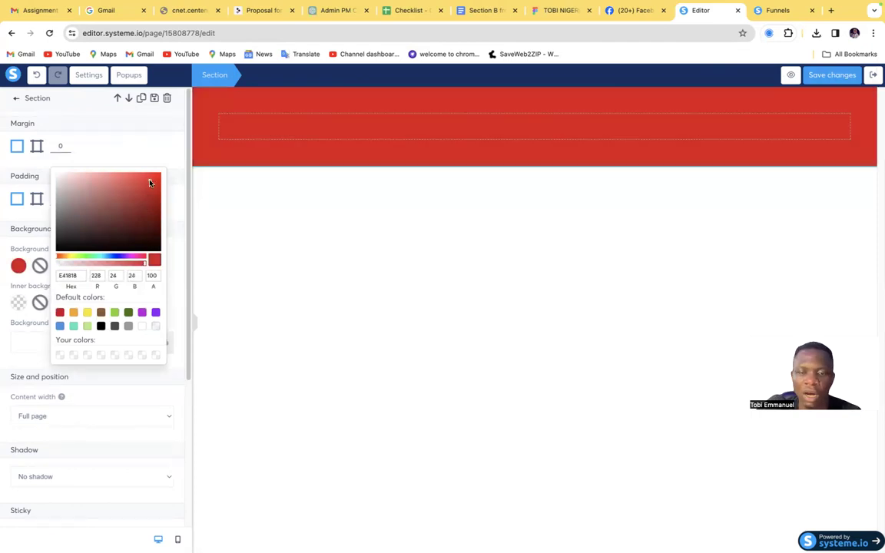
{"action": "left_click", "coordinate": [256, 12]}
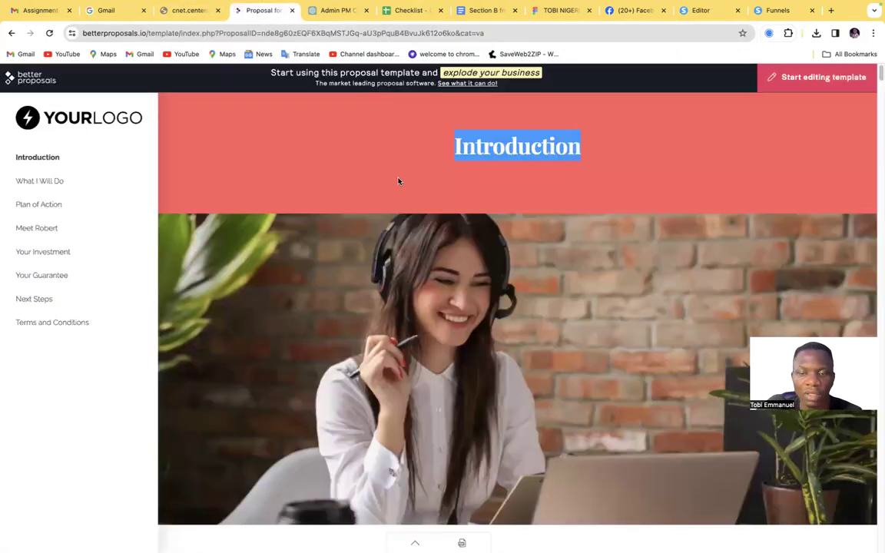
{"action": "left_click", "coordinate": [776, 11]}
{"action": "left_click", "coordinate": [698, 10]}
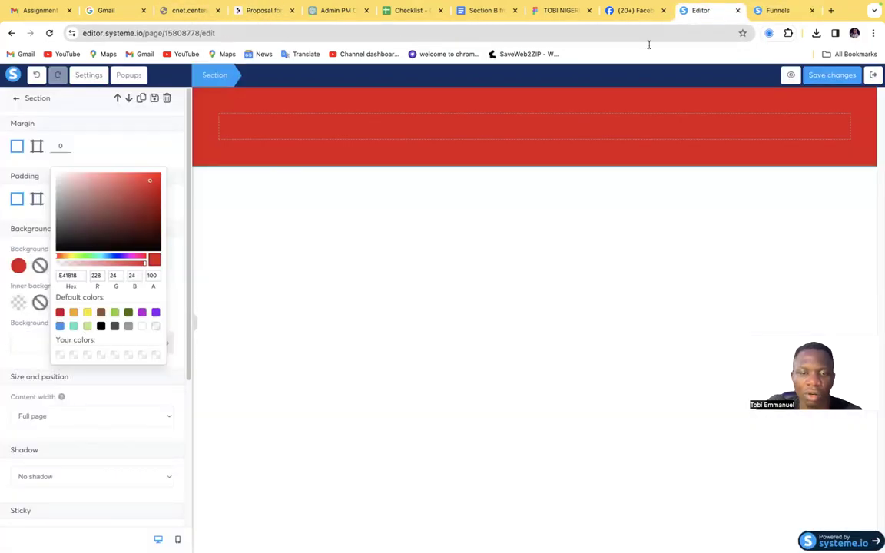
{"action": "left_click", "coordinate": [153, 182]}
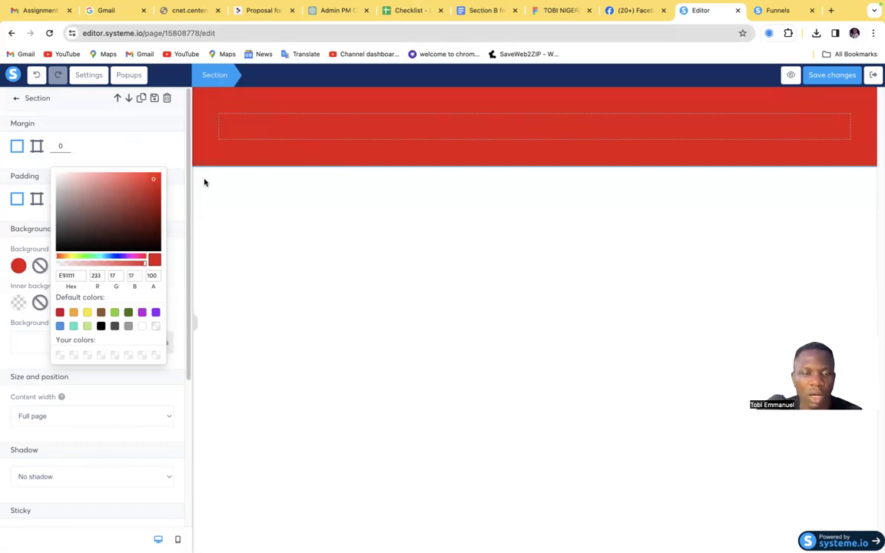
Delete the empty row inside the red section
{"action": "left_click", "coordinate": [341, 129]}
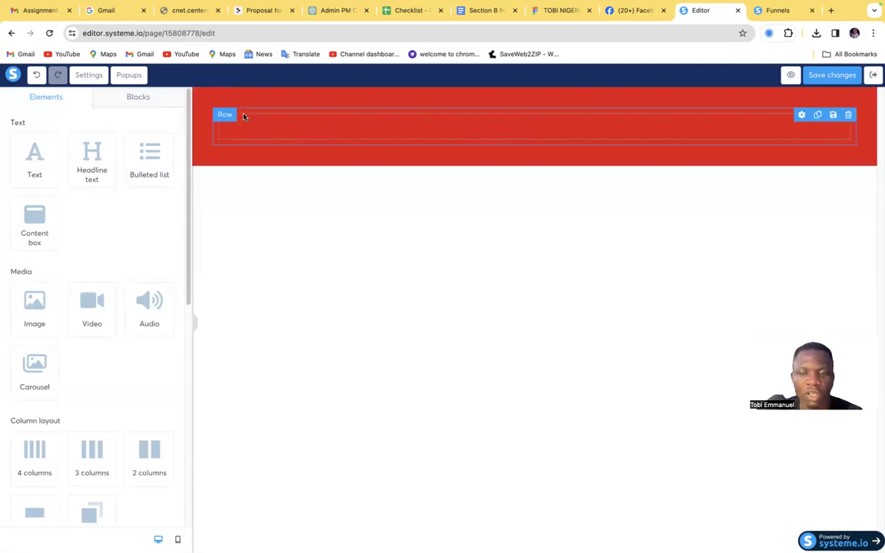
{"action": "left_click", "coordinate": [849, 115]}
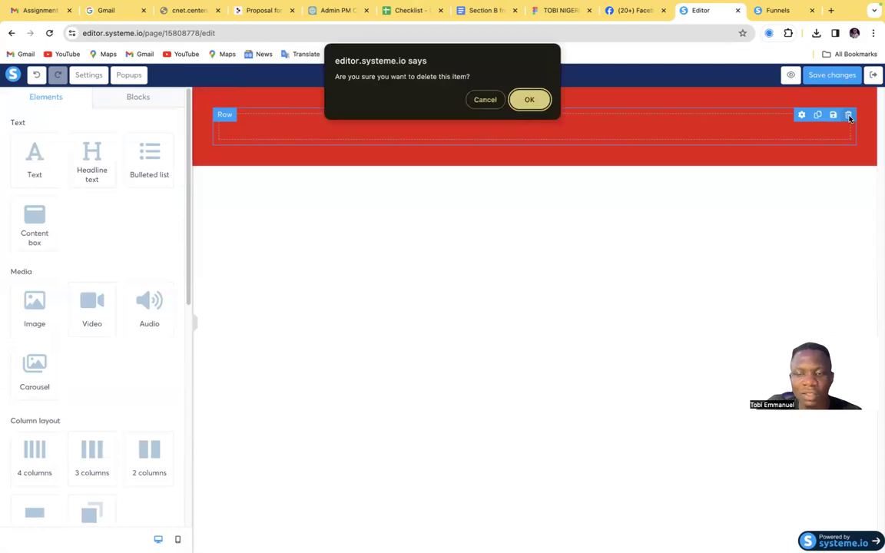
{"action": "left_click", "coordinate": [528, 99]}
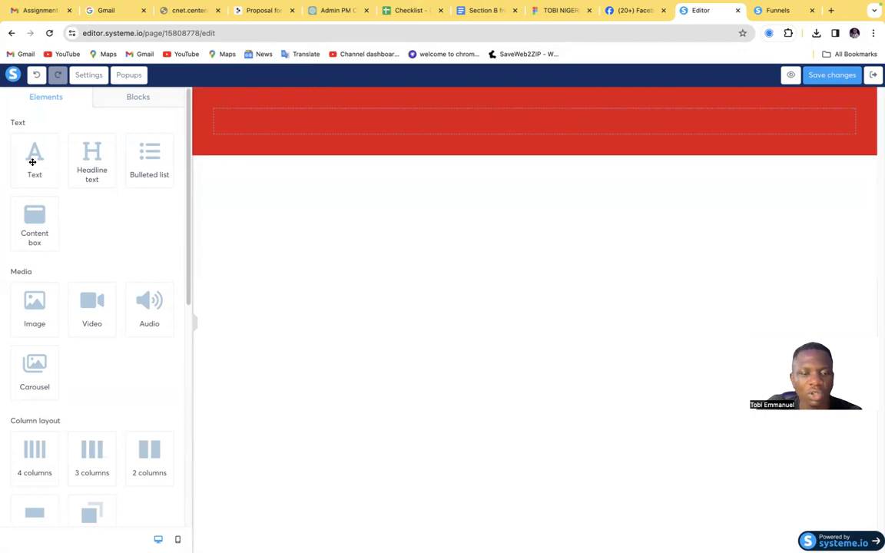
Add a headline text element to the red section and replace its placeholder text with "Introduction"
{"action": "left_click_drag", "start_coordinate": [89, 162], "coordinate": [415, 130]}
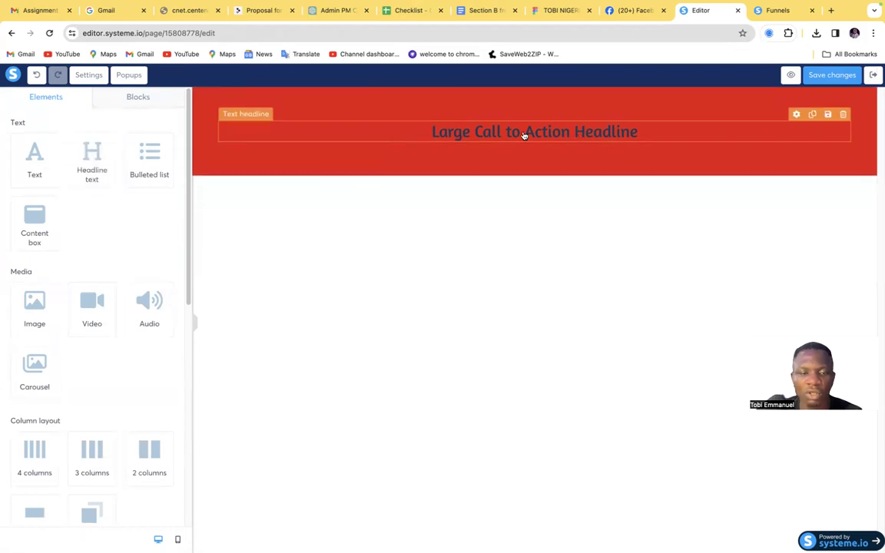
{"action": "left_click", "coordinate": [601, 135]}
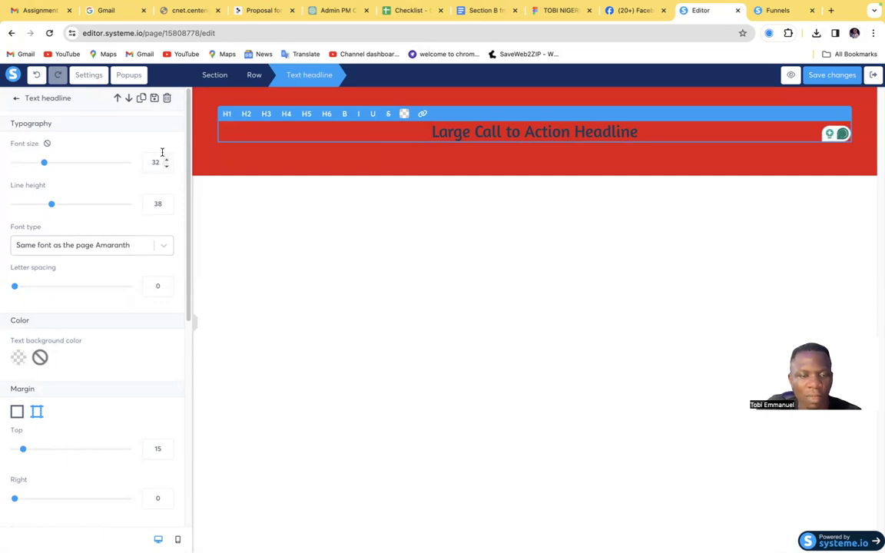
{"action": "scroll", "coordinate": [162, 153], "scroll_direction": "down", "scroll_amount": 3}
{"action": "scroll", "coordinate": [163, 157], "scroll_direction": "up", "scroll_amount": 3}
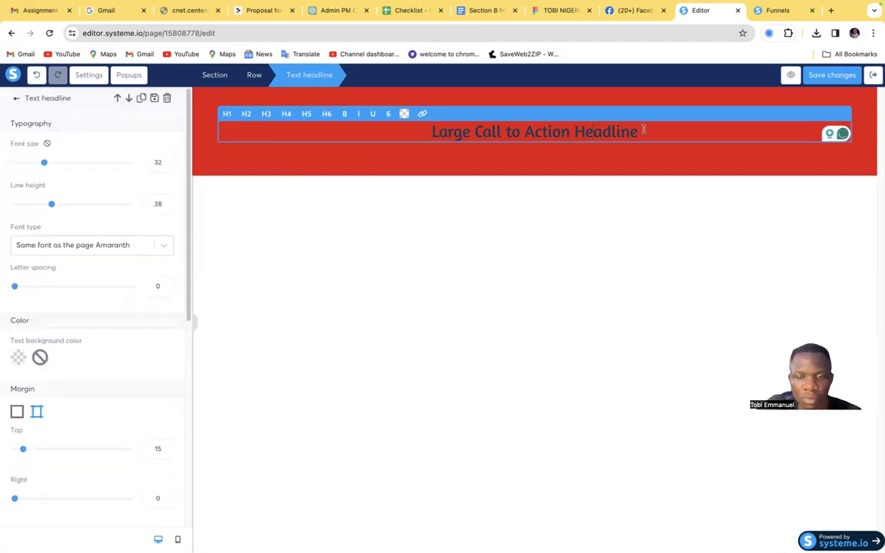
{"action": "left_click_drag", "start_coordinate": [644, 131], "coordinate": [414, 133]}
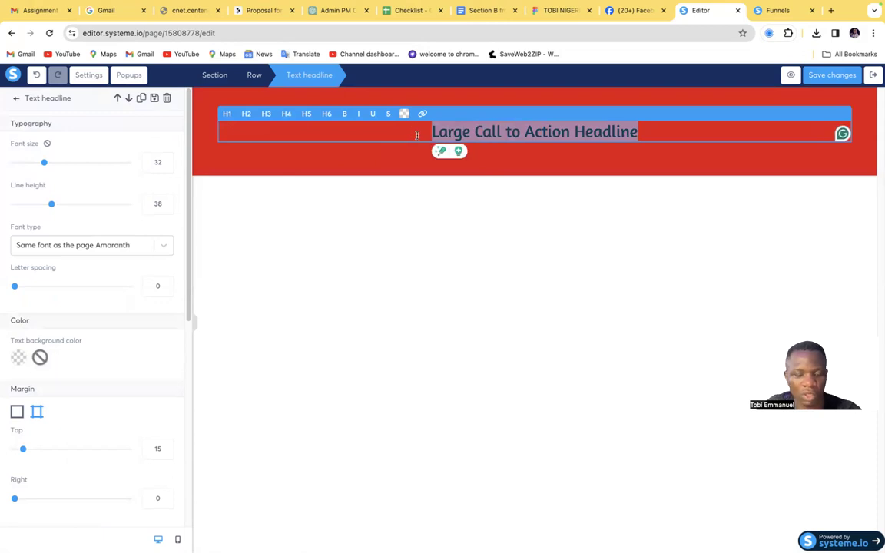
{"action": "type", "text": "Introduction"}
Make the Introduction headline bold and set its text color to off-white F7F7F7
{"action": "left_click_drag", "start_coordinate": [578, 132], "coordinate": [464, 135]}
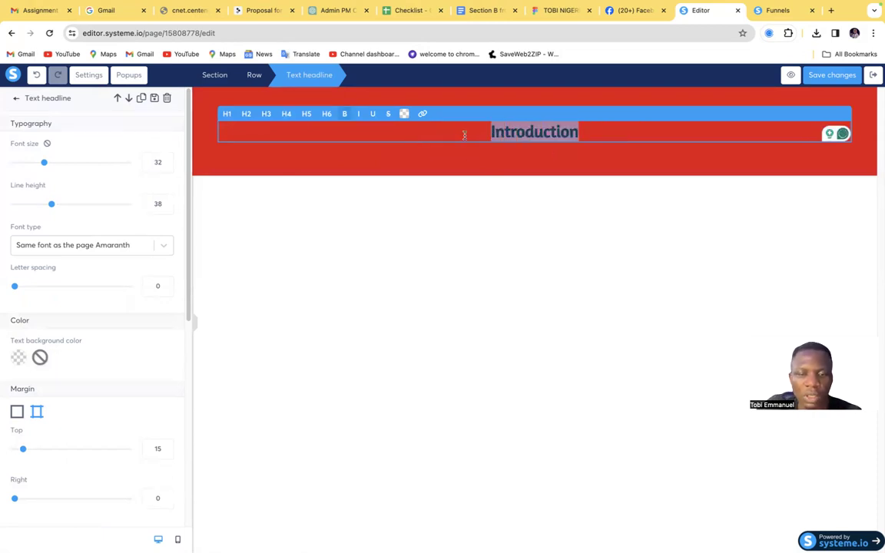
{"action": "left_click", "coordinate": [405, 119]}
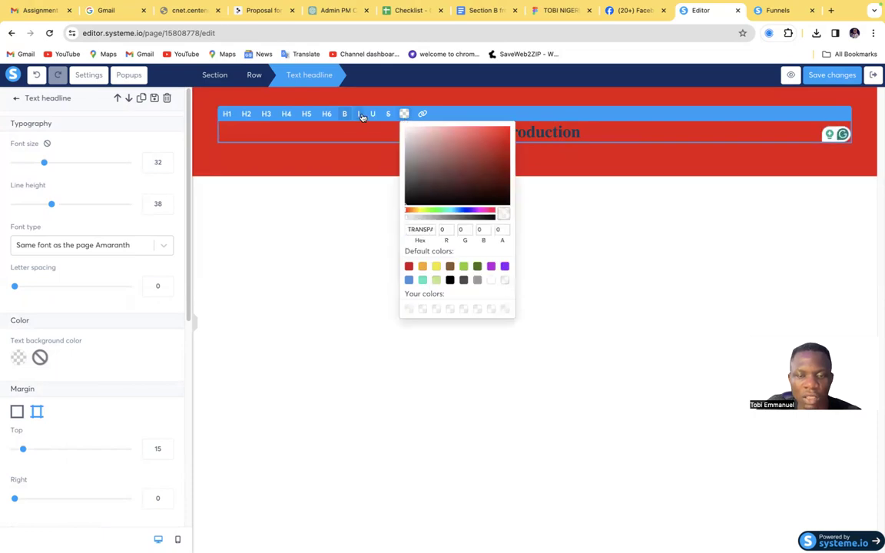
{"action": "left_click", "coordinate": [383, 122]}
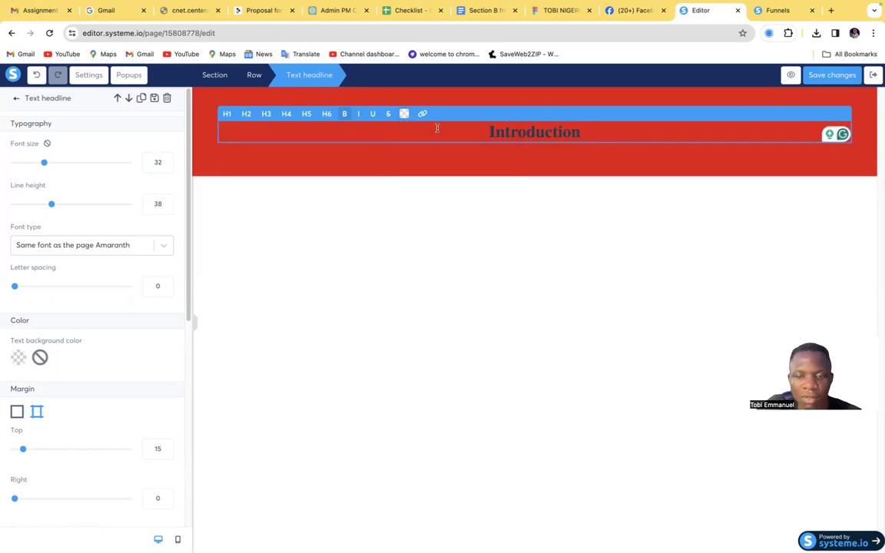
{"action": "left_click", "coordinate": [404, 115]}
{"action": "left_click", "coordinate": [409, 134]}
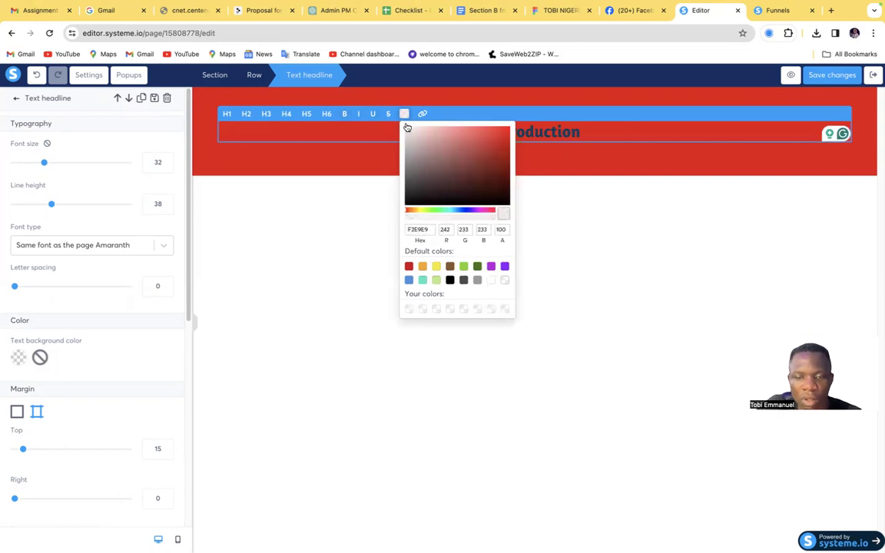
{"action": "left_click", "coordinate": [404, 114]}
{"action": "left_click_drag", "start_coordinate": [575, 131], "coordinate": [456, 132]}
{"action": "left_click", "coordinate": [403, 113]}
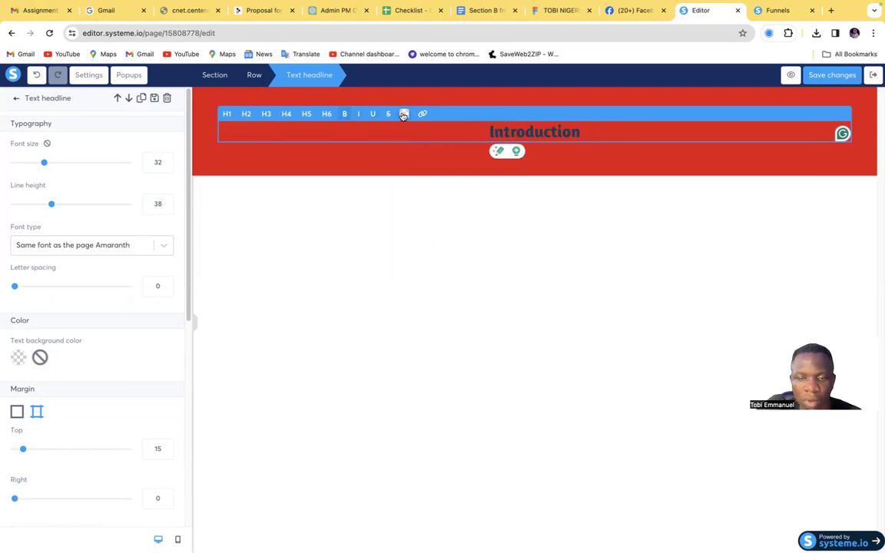
{"action": "left_click", "coordinate": [403, 114]}
{"action": "left_click", "coordinate": [410, 135]}
{"action": "left_click", "coordinate": [405, 134]}
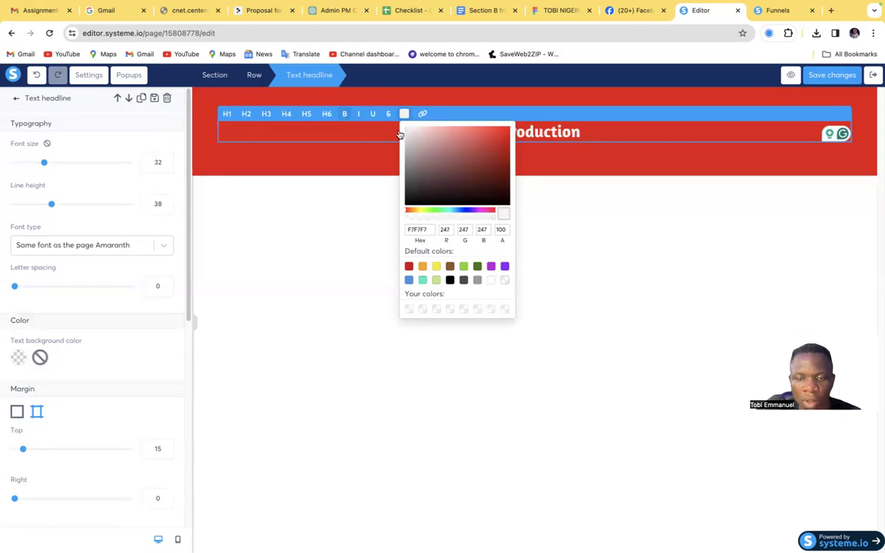
{"action": "left_click", "coordinate": [376, 192]}
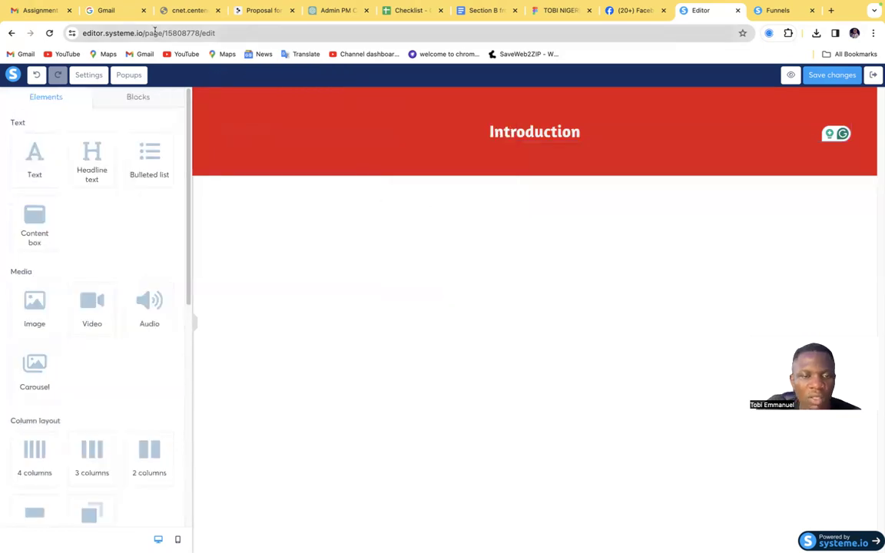
Compare the headline with the proposal template's Introduction banner and format it as an H1 heading
{"action": "left_click", "coordinate": [246, 11]}
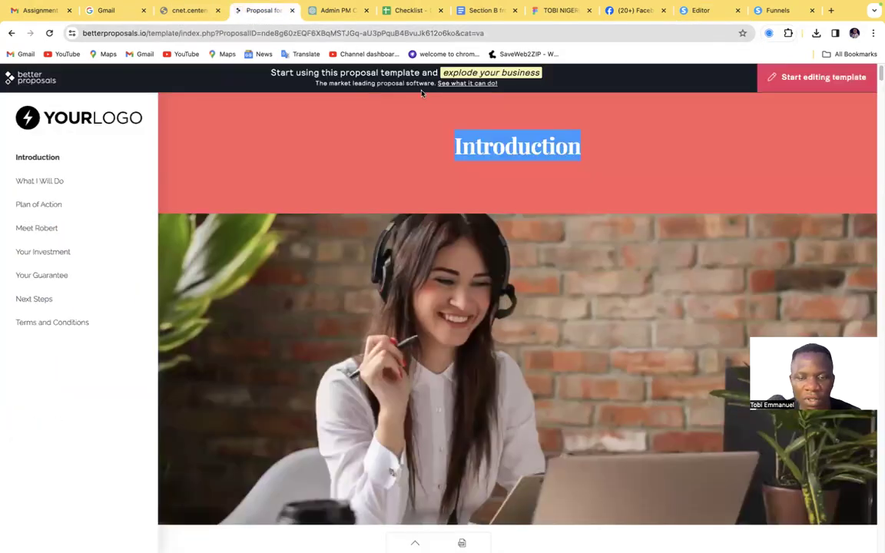
{"action": "left_click", "coordinate": [695, 10]}
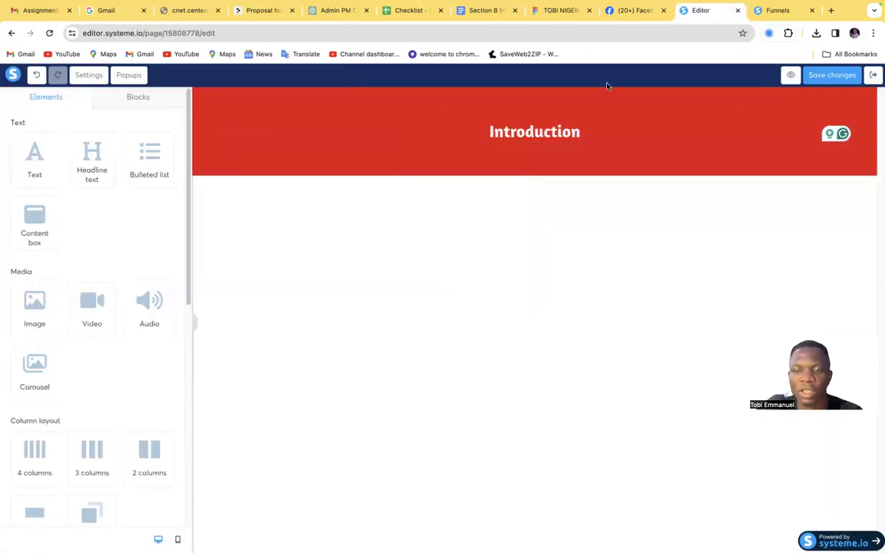
{"action": "double_click", "coordinate": [594, 135]}
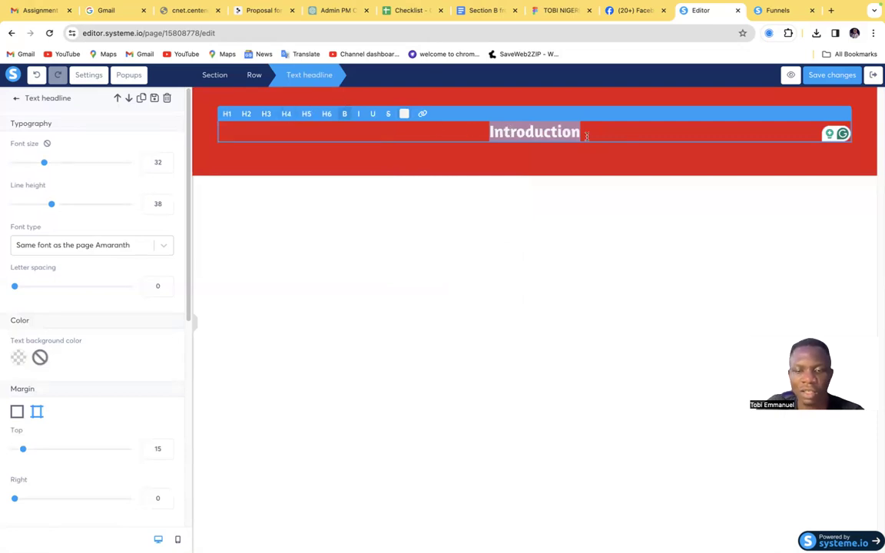
{"action": "left_click", "coordinate": [228, 114]}
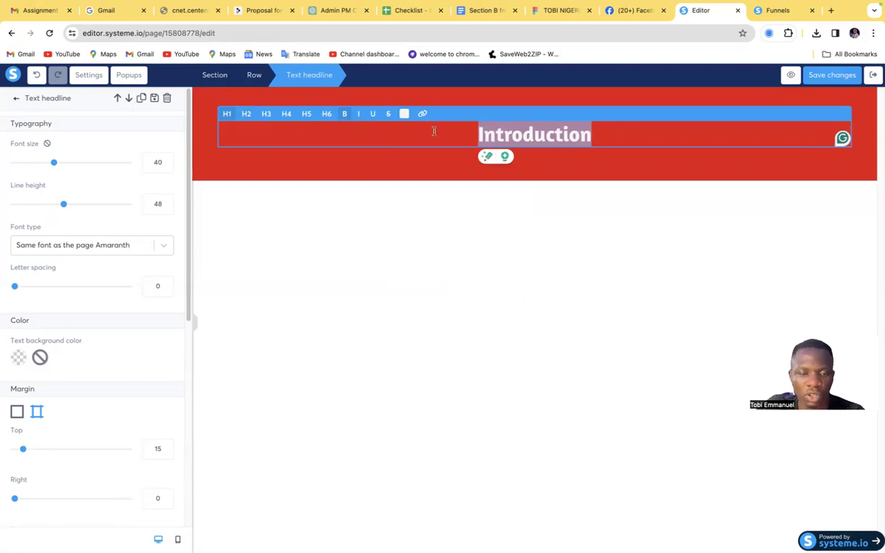
Try italic, underline and strikethrough on the Introduction headline, and return it to plain bold
{"action": "left_click", "coordinate": [359, 115]}
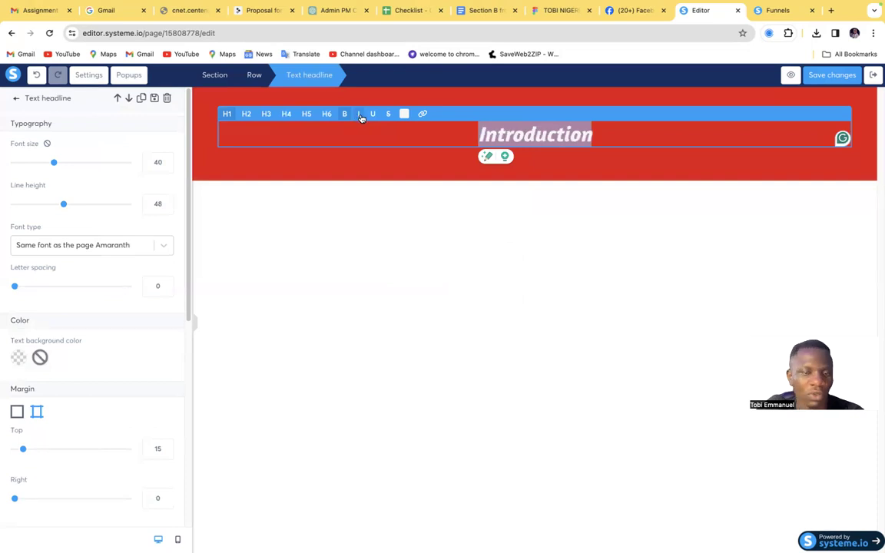
{"action": "left_click", "coordinate": [387, 115]}
{"action": "left_click", "coordinate": [387, 116]}
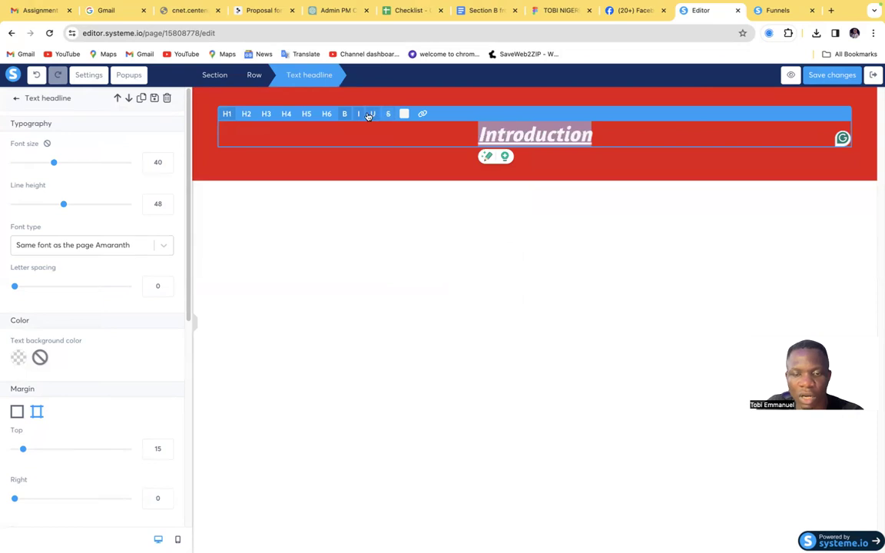
{"action": "left_click", "coordinate": [344, 114]}
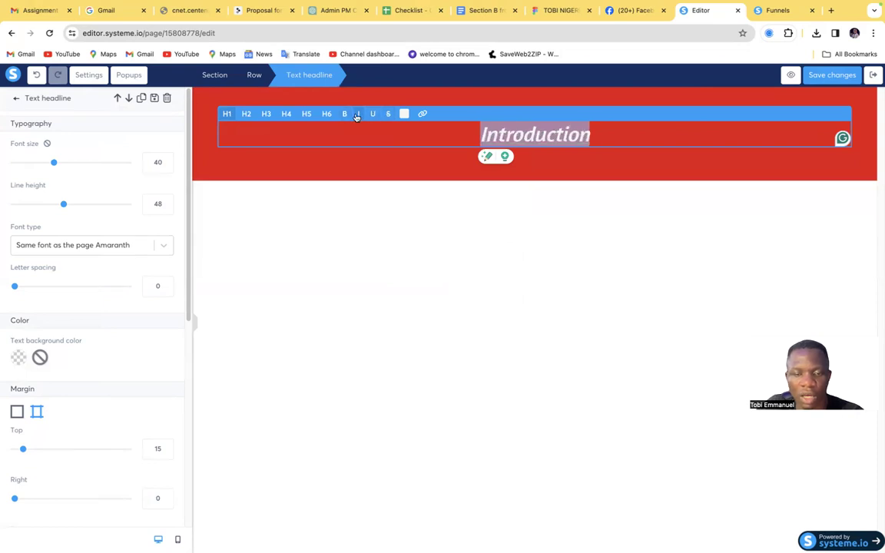
{"action": "left_click", "coordinate": [348, 115]}
{"action": "left_click", "coordinate": [359, 116]}
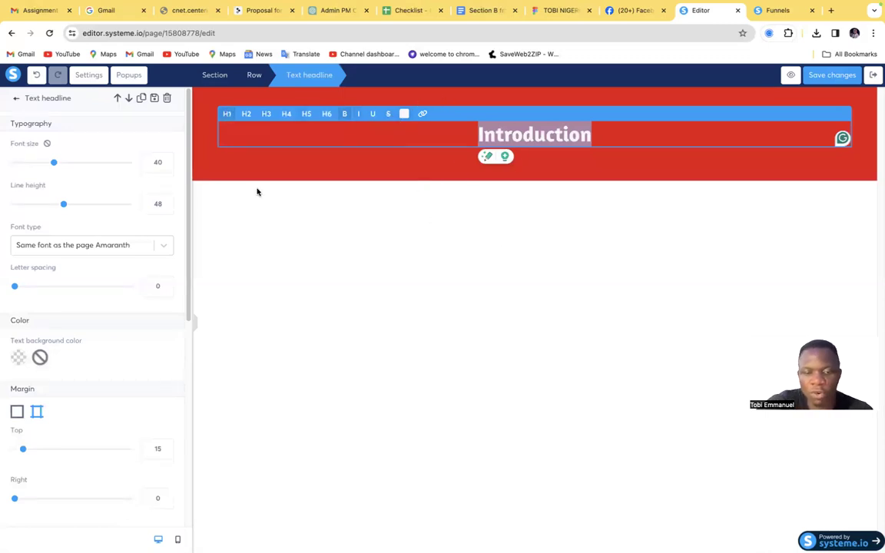
Search the headline's font types for "tim" and "popp"
{"action": "left_click", "coordinate": [160, 247]}
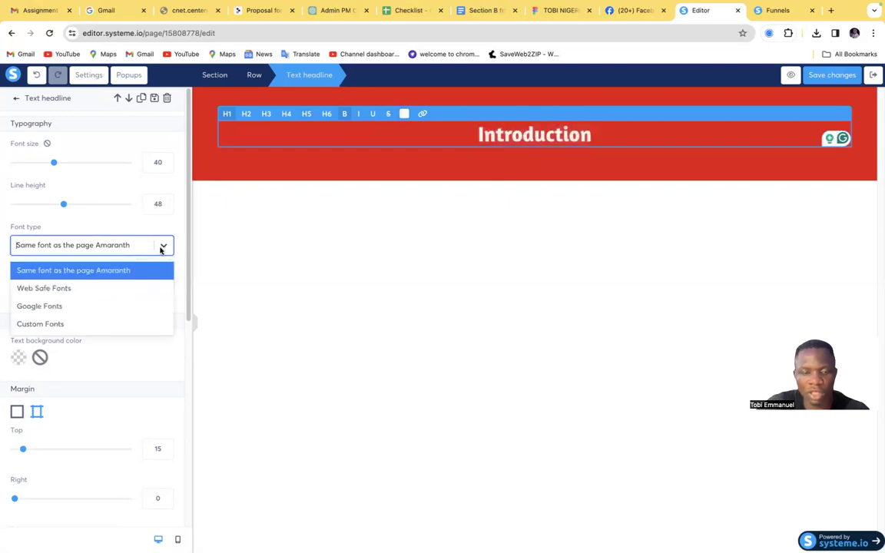
{"action": "left_click", "coordinate": [77, 247]}
{"action": "type", "text": "tim"}
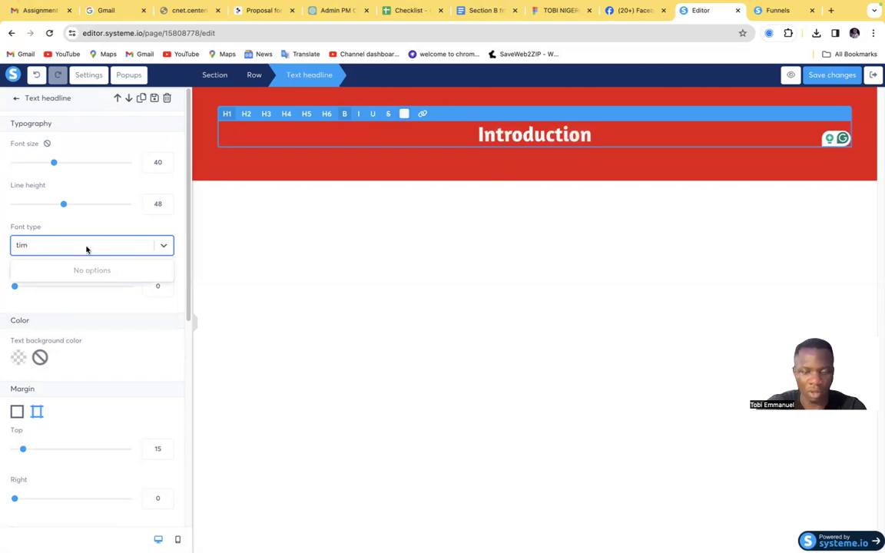
{"action": "key", "text": "BackSpace"}
{"action": "key", "text": "BackSpace"}
{"action": "key", "text": "BackSpace"}
{"action": "type", "text": "popp"}
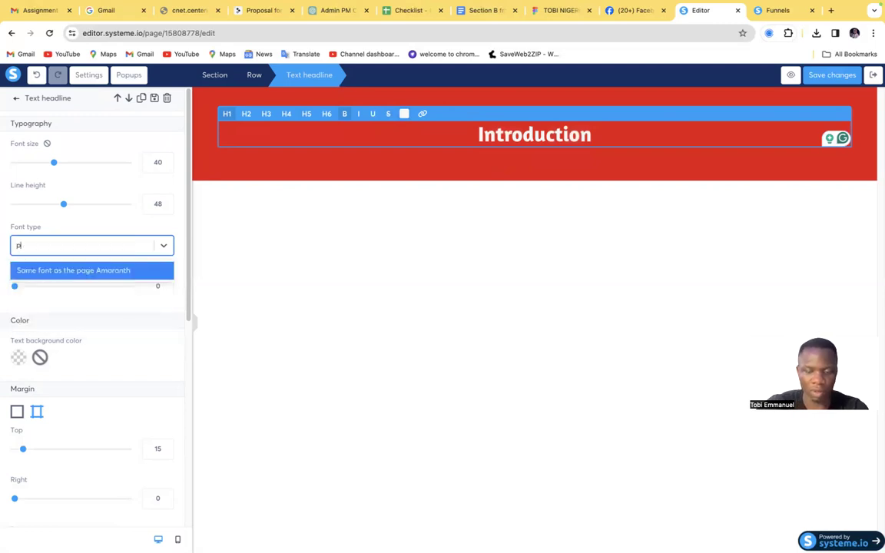
Switch the Introduction headline's font type to Google Fonts and open the list of available fonts
{"action": "left_click", "coordinate": [164, 243]}
{"action": "left_click", "coordinate": [162, 250]}
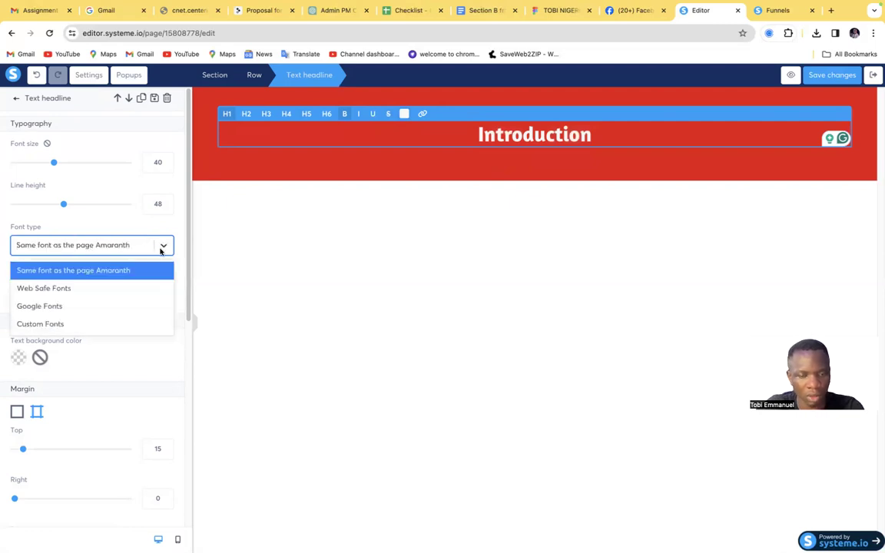
{"action": "left_click", "coordinate": [76, 311]}
{"action": "left_click", "coordinate": [75, 250]}
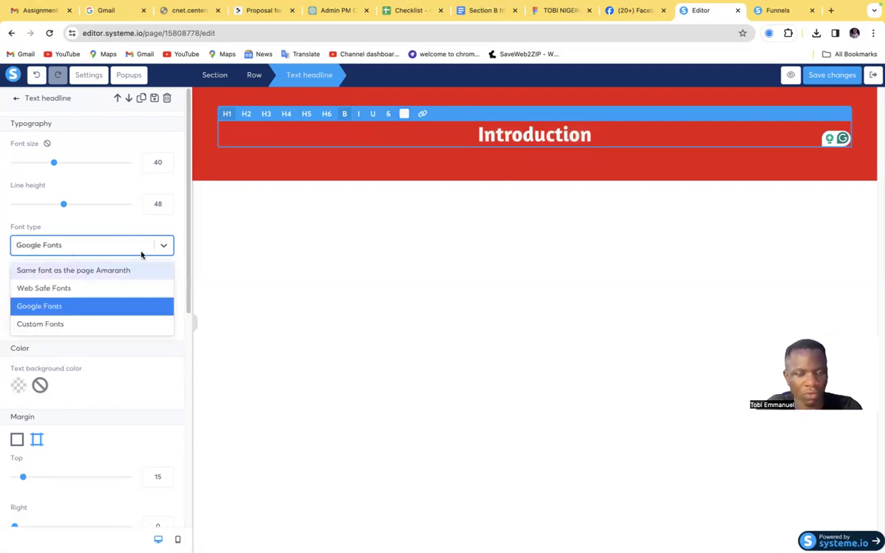
{"action": "left_click", "coordinate": [141, 253]}
{"action": "left_click", "coordinate": [76, 273]}
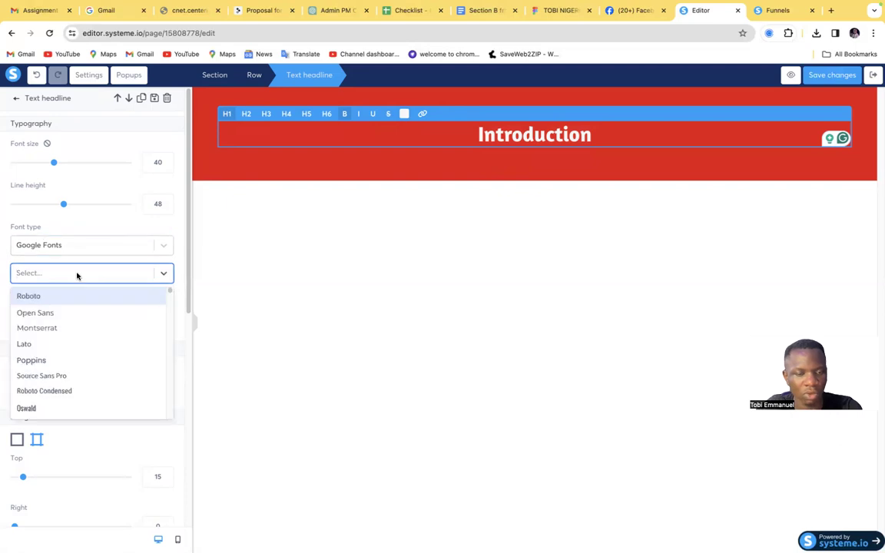
Search the Google Fonts list for "tim" and "new", clearing the search text each time
{"action": "type", "text": "tim"}
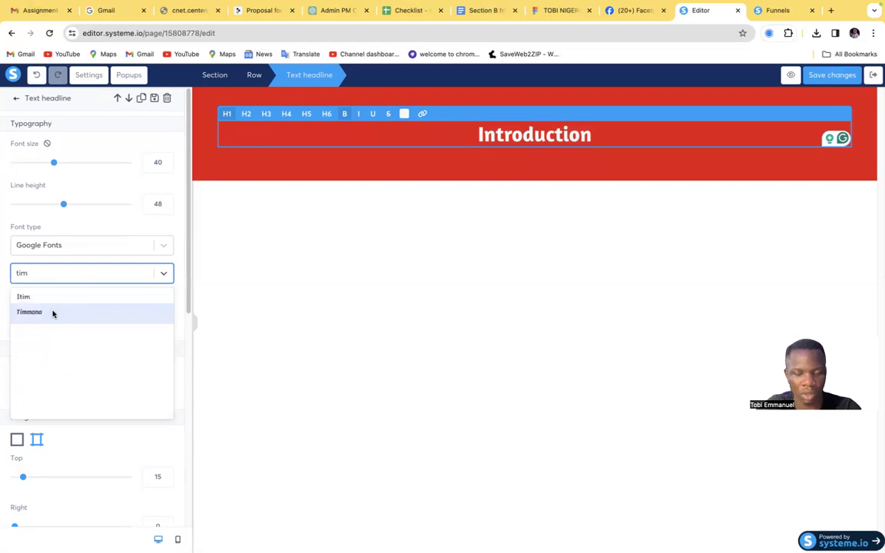
{"action": "key", "text": "BackSpace"}
{"action": "key", "text": "BackSpace"}
{"action": "key", "text": "BackSpace"}
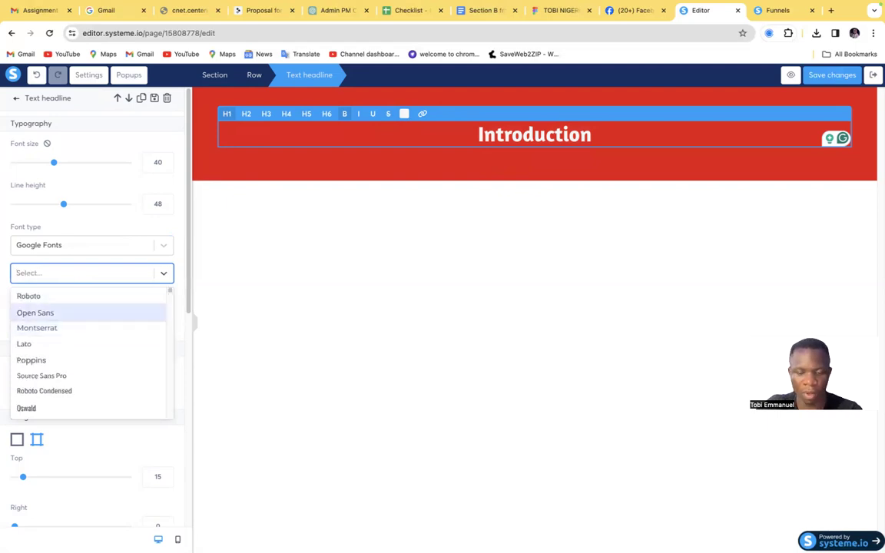
{"action": "type", "text": "ne"}
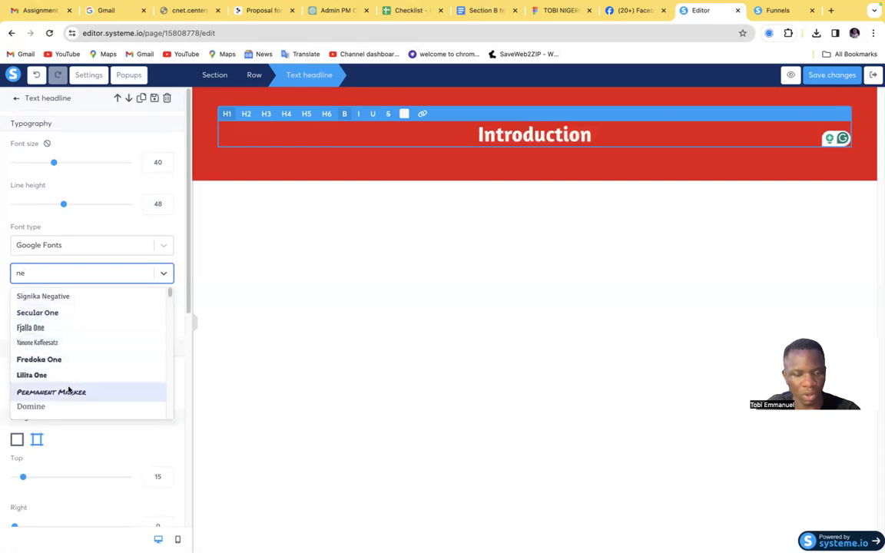
{"action": "type", "text": "w"}
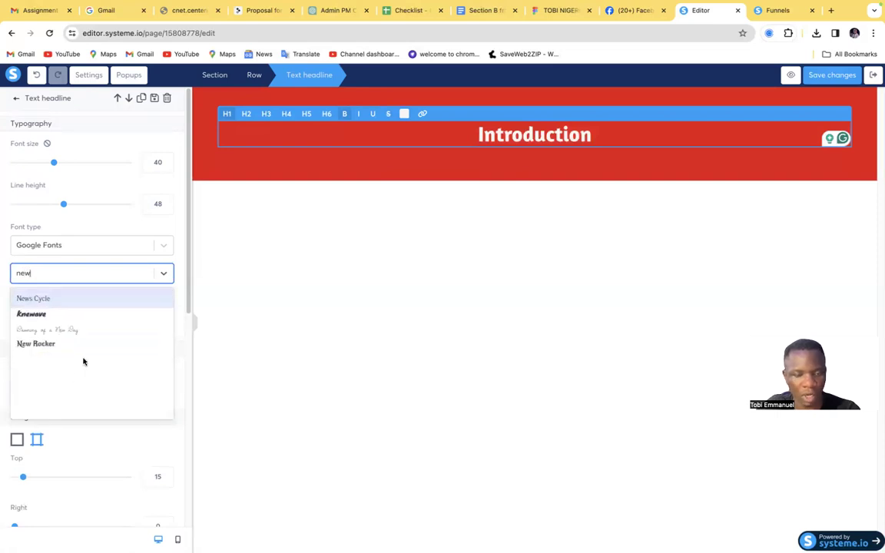
{"action": "key", "text": "BackSpace"}
{"action": "key", "text": "BackSpace"}
{"action": "key", "text": "BackSpace"}
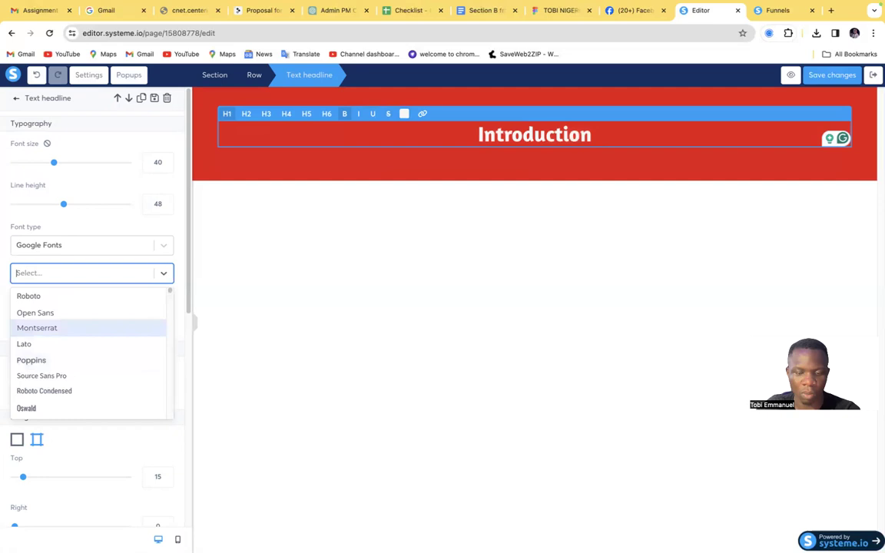
Set the Introduction headline's font to Poppins and try a wider letter spacing before returning it to 0
{"action": "type", "text": "pop"}
{"action": "left_click", "coordinate": [104, 300]}
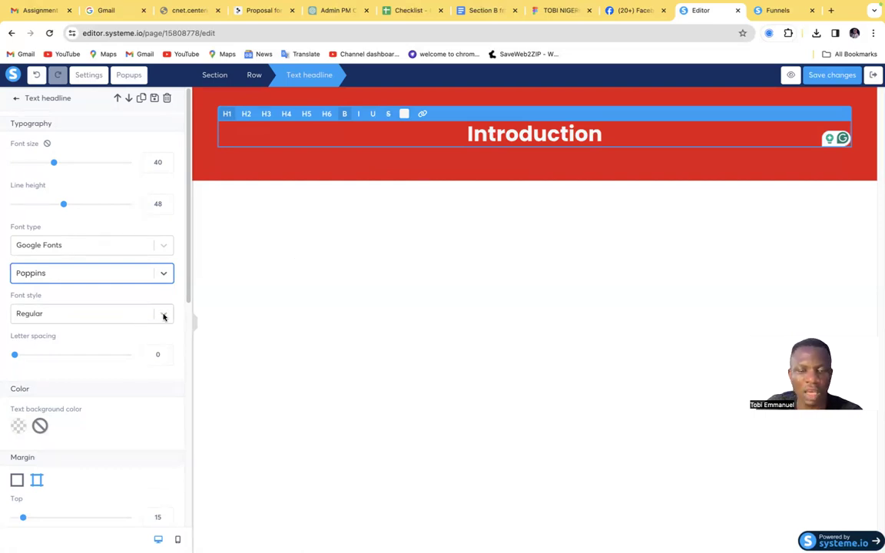
{"action": "left_click_drag", "start_coordinate": [17, 357], "coordinate": [82, 355]}
{"action": "left_click_drag", "start_coordinate": [31, 371], "coordinate": [8, 364]}
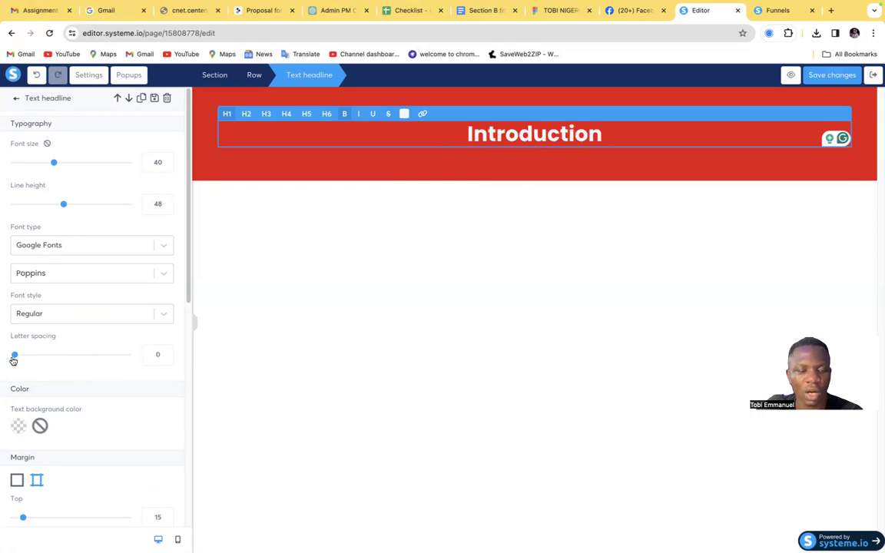
Compare the restyled Introduction headline with the proposal template's banner and the photo below it
{"action": "left_click", "coordinate": [247, 349]}
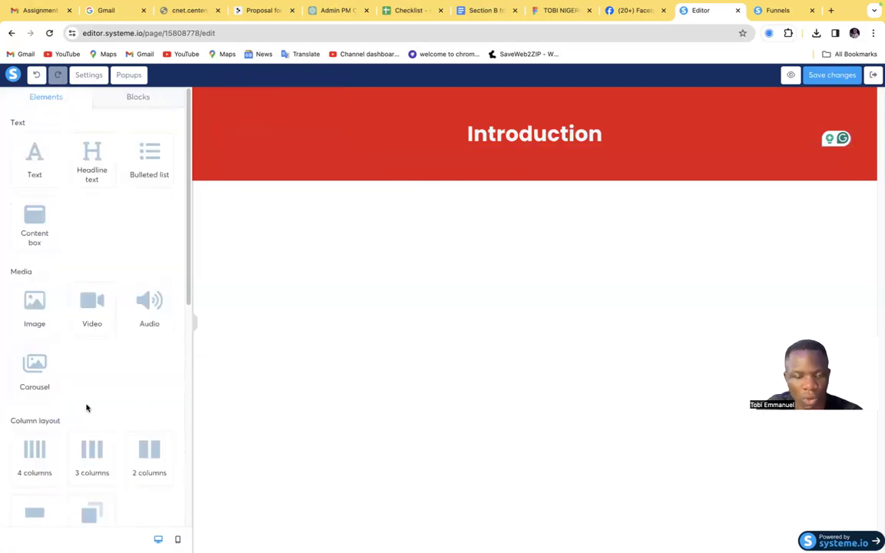
{"action": "double_click", "coordinate": [516, 136]}
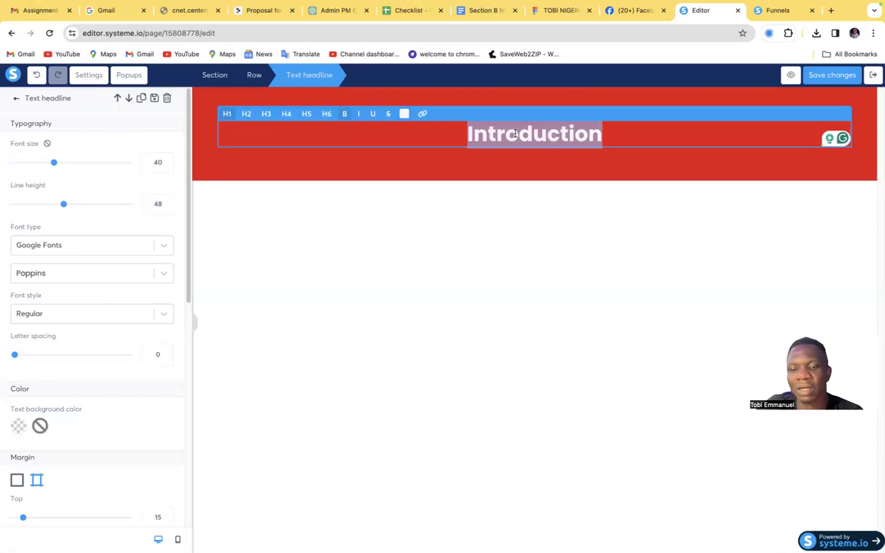
{"action": "left_click", "coordinate": [439, 289]}
{"action": "left_click", "coordinate": [265, 10]}
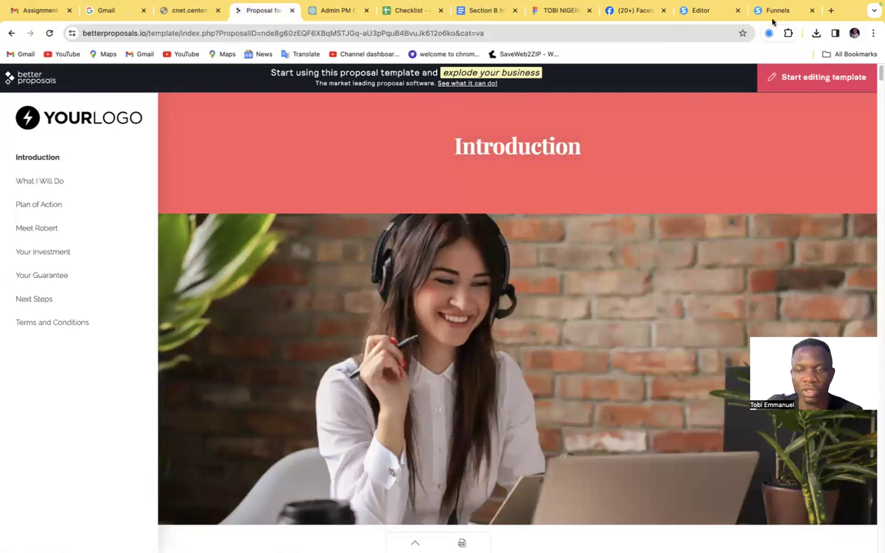
{"action": "left_click", "coordinate": [718, 11]}
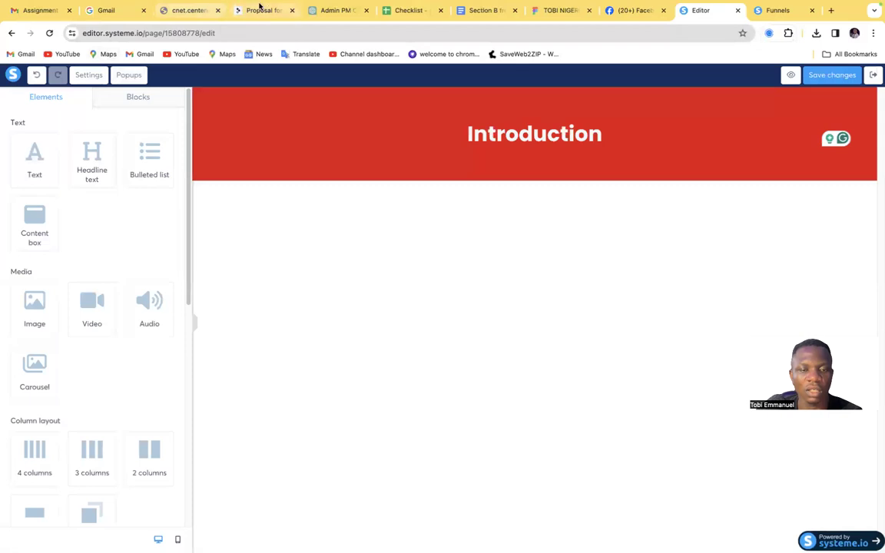
{"action": "left_click", "coordinate": [264, 9]}
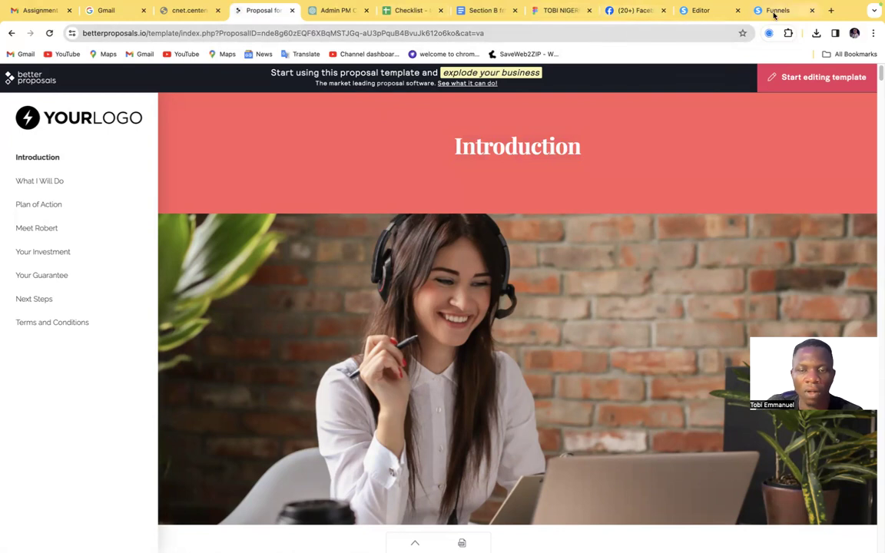
{"action": "left_click", "coordinate": [700, 12]}
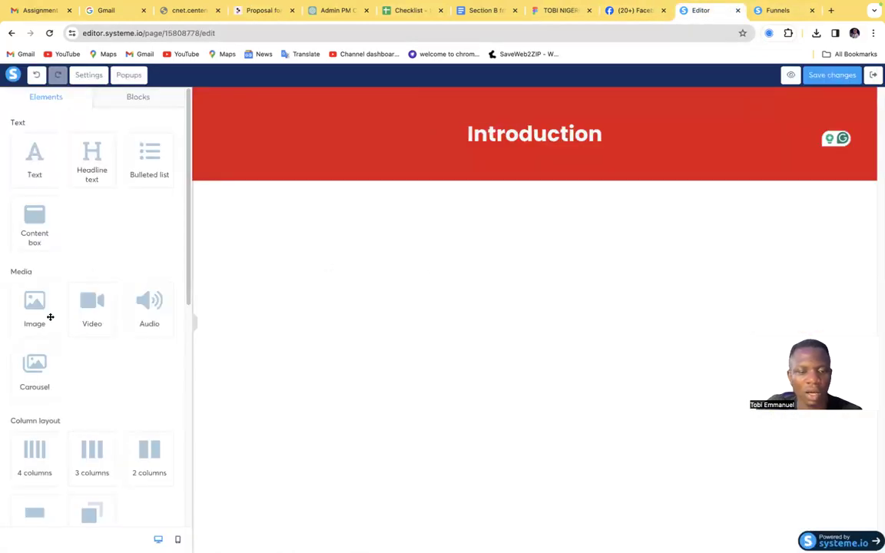
Add an Image element directly below the red Introduction banner and open its settings
{"action": "left_click_drag", "start_coordinate": [39, 308], "coordinate": [457, 184]}
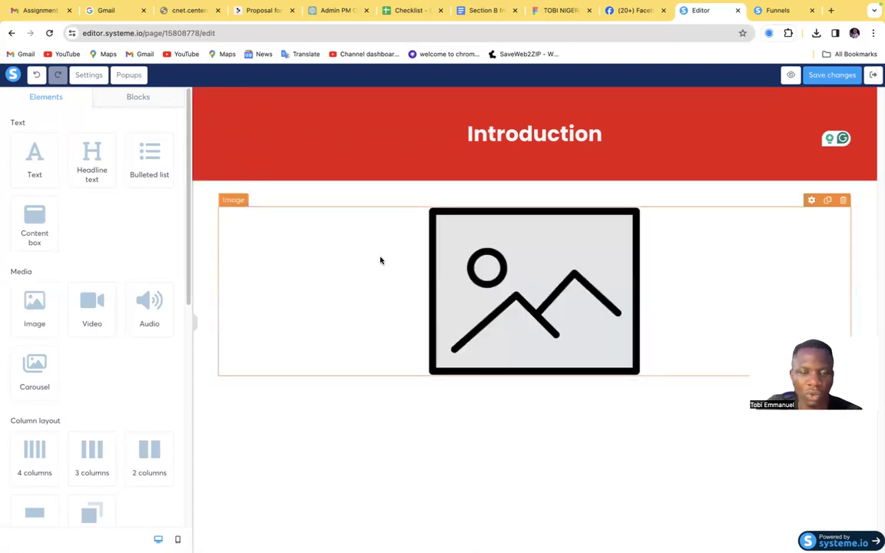
{"action": "left_click", "coordinate": [415, 282]}
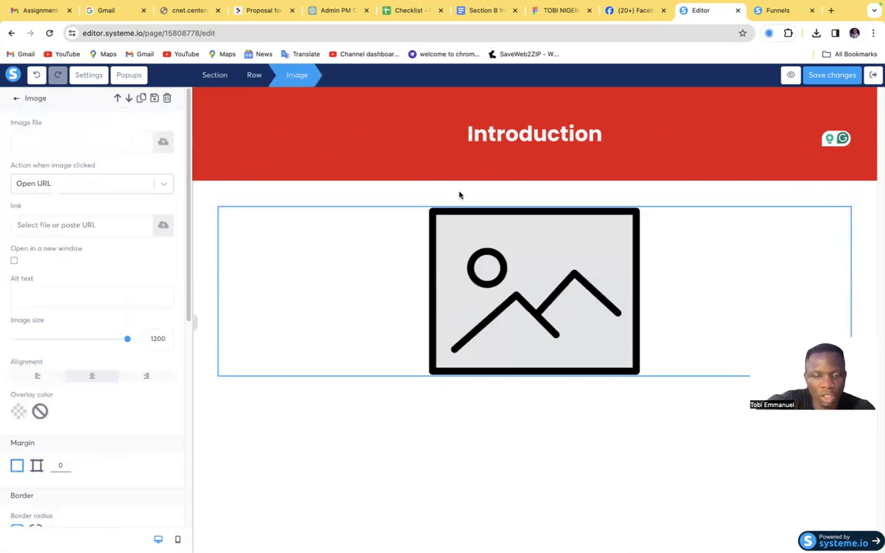
{"action": "left_click", "coordinate": [502, 250]}
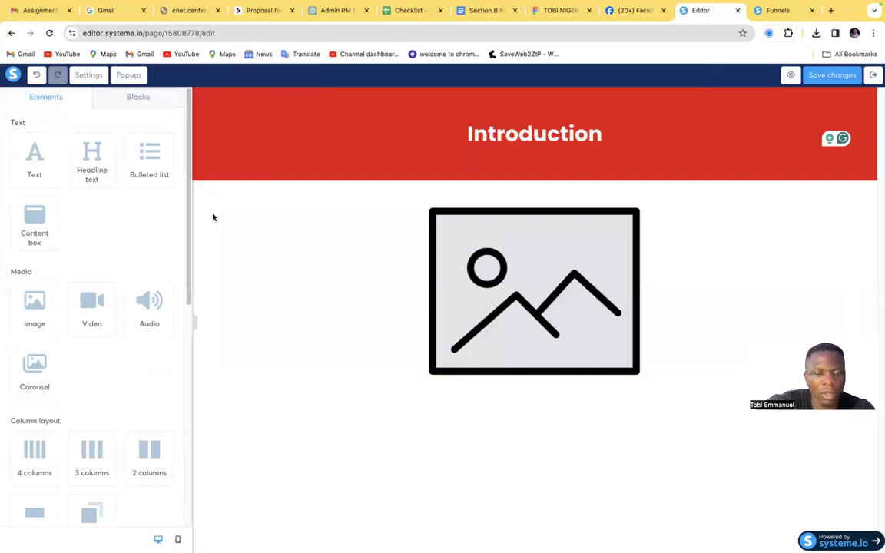
{"action": "left_click", "coordinate": [360, 244]}
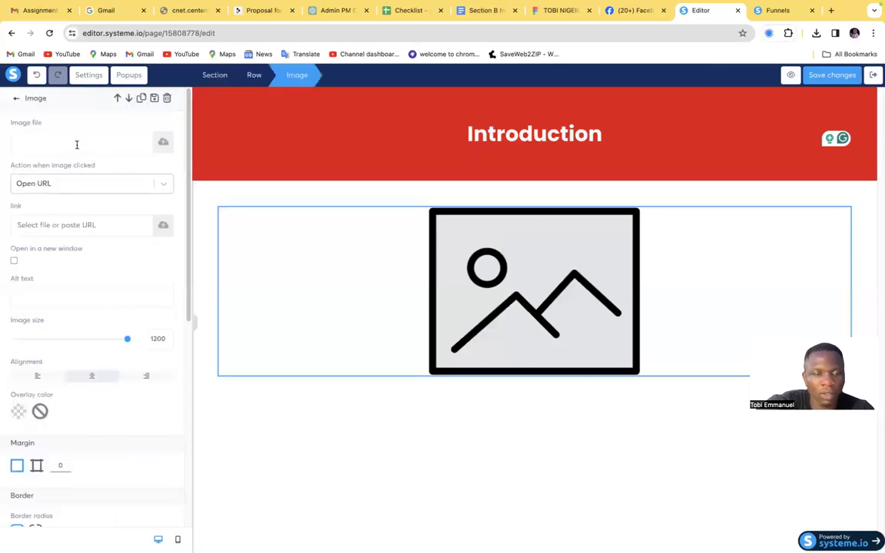
Check the stored images for the new Image element, then open the file selection for uploading from the computer
{"action": "left_click", "coordinate": [163, 143]}
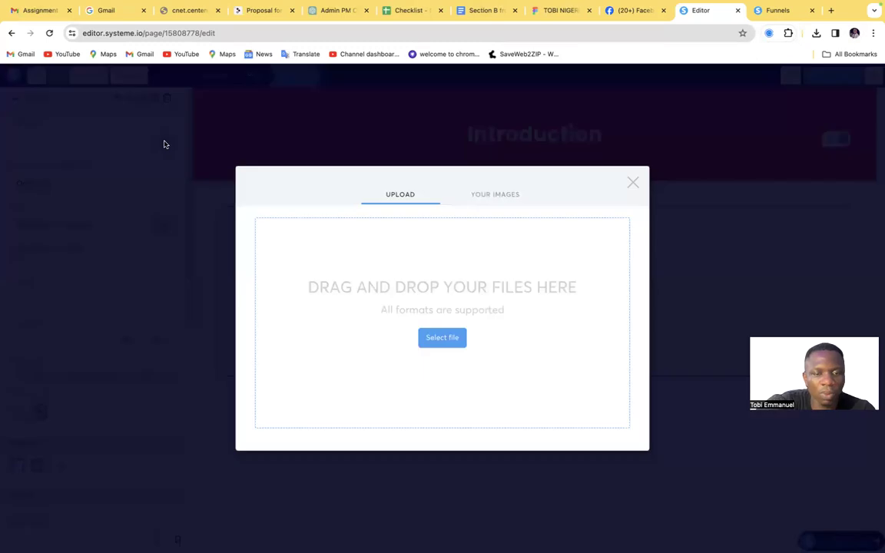
{"action": "left_click", "coordinate": [488, 194]}
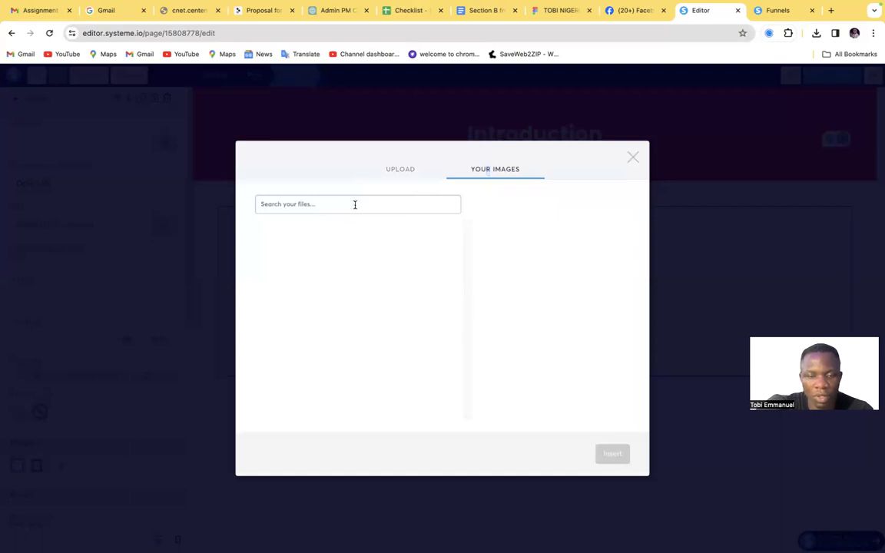
{"action": "left_click", "coordinate": [400, 171]}
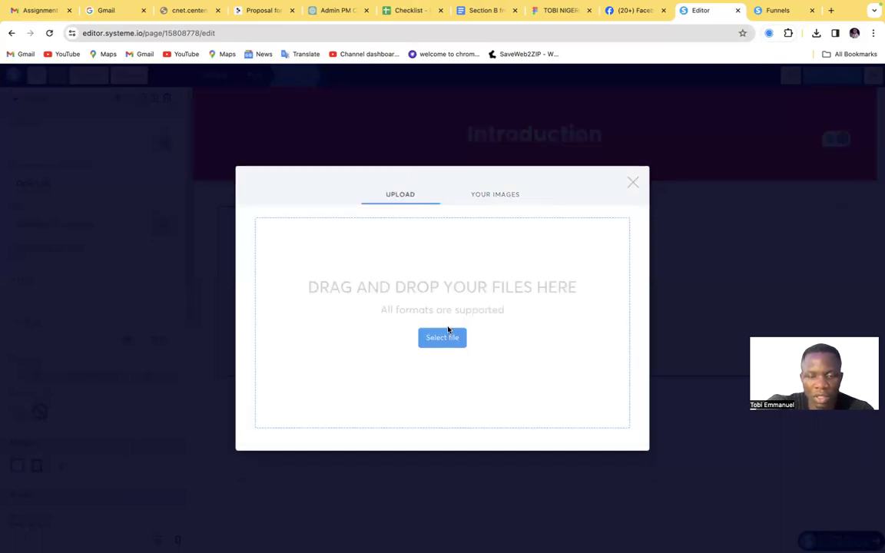
{"action": "left_click", "coordinate": [443, 338]}
{"action": "left_click", "coordinate": [379, 199]}
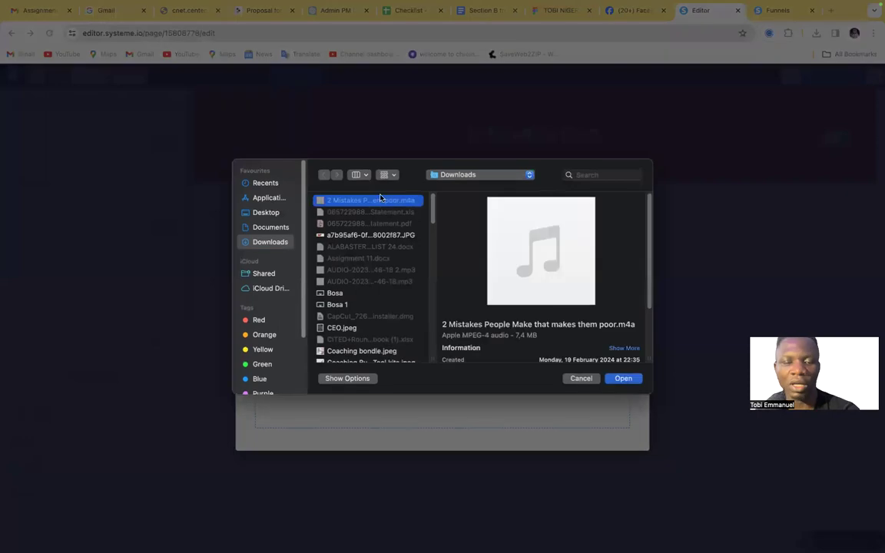
Browse the Downloads folder and preview its stored pictures to find a suitable photo for the Image element
{"action": "scroll", "coordinate": [377, 311], "scroll_direction": "down", "scroll_amount": 1}
{"action": "left_click", "coordinate": [357, 315]}
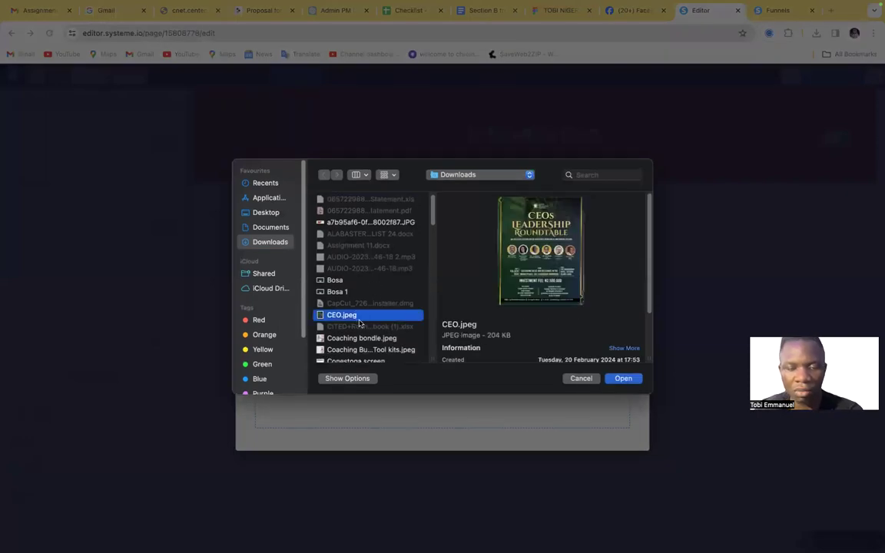
{"action": "scroll", "coordinate": [359, 319], "scroll_direction": "down", "scroll_amount": 1}
{"action": "left_click", "coordinate": [343, 273]}
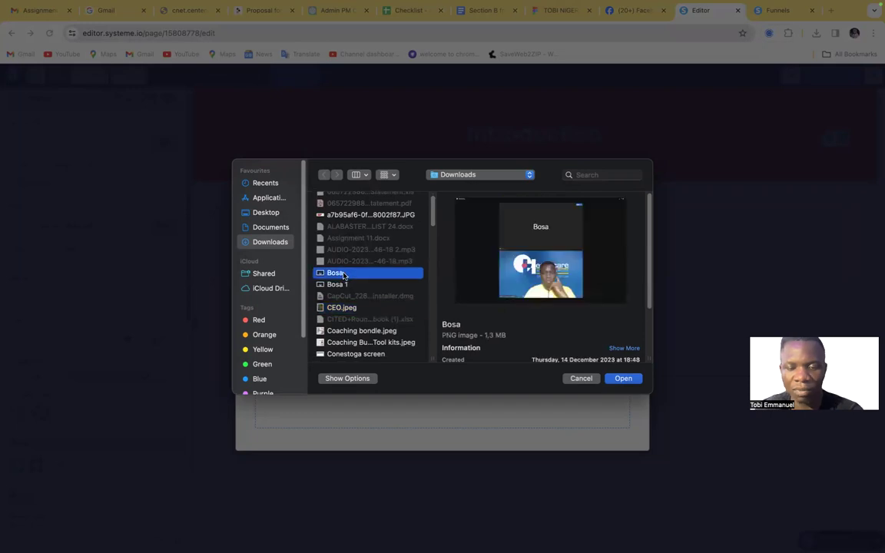
{"action": "scroll", "coordinate": [348, 288], "scroll_direction": "down", "scroll_amount": 3}
{"action": "scroll", "coordinate": [349, 289], "scroll_direction": "down", "scroll_amount": 1}
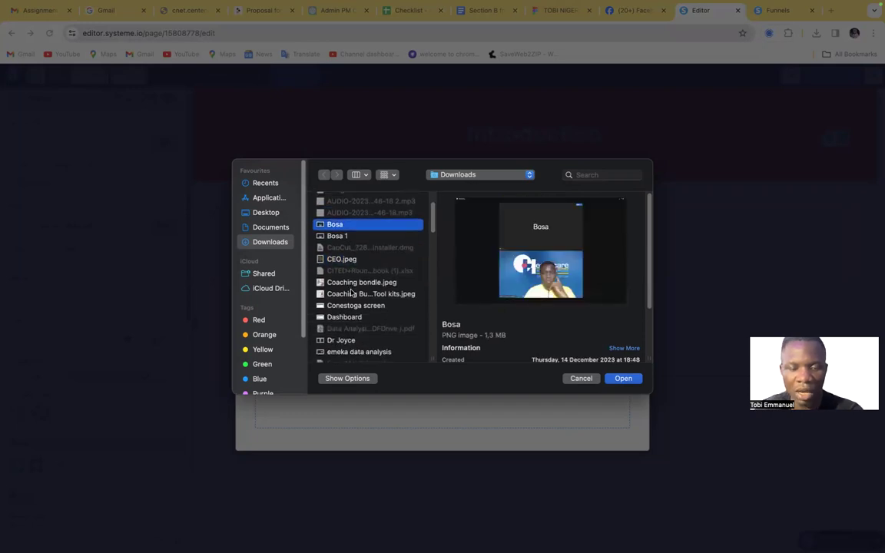
{"action": "scroll", "coordinate": [351, 292], "scroll_direction": "down", "scroll_amount": 1}
{"action": "scroll", "coordinate": [351, 292], "scroll_direction": "down", "scroll_amount": 6}
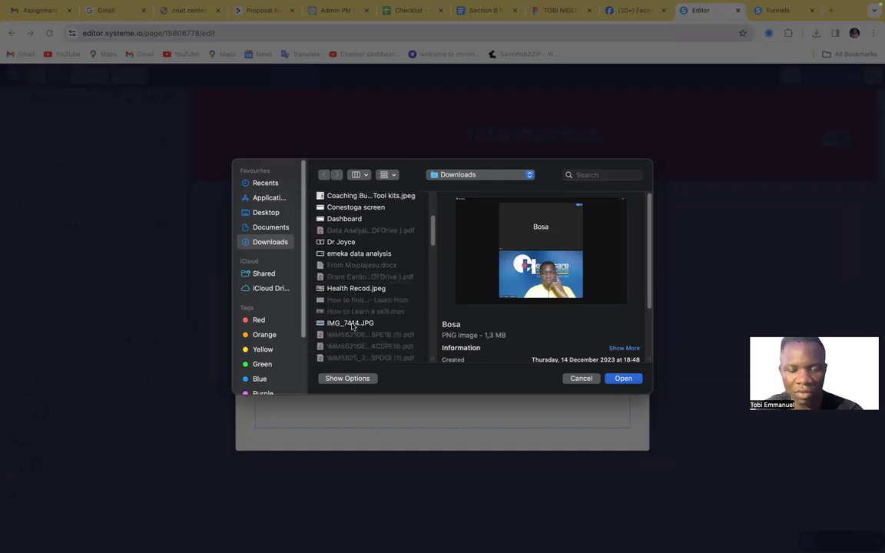
{"action": "left_click", "coordinate": [350, 322]}
{"action": "scroll", "coordinate": [353, 326], "scroll_direction": "down", "scroll_amount": 3}
{"action": "scroll", "coordinate": [352, 327], "scroll_direction": "down", "scroll_amount": 8}
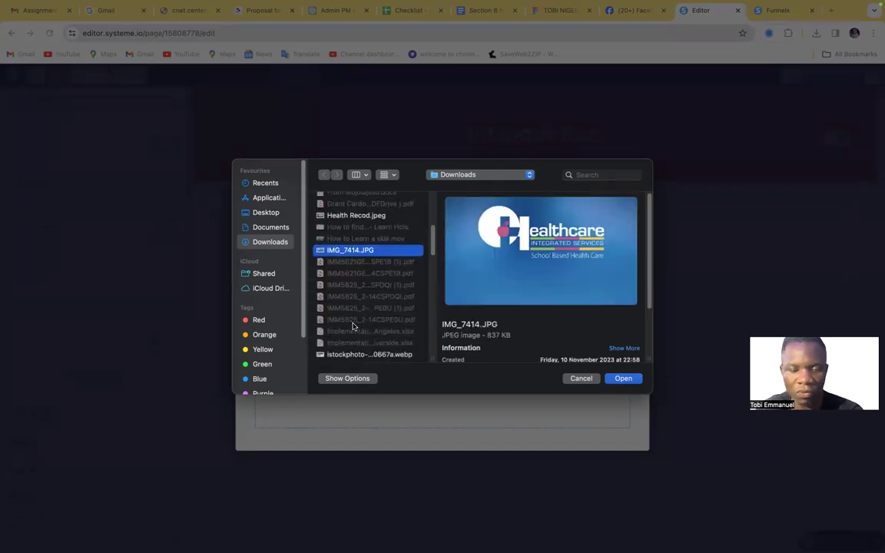
{"action": "left_click", "coordinate": [344, 259]}
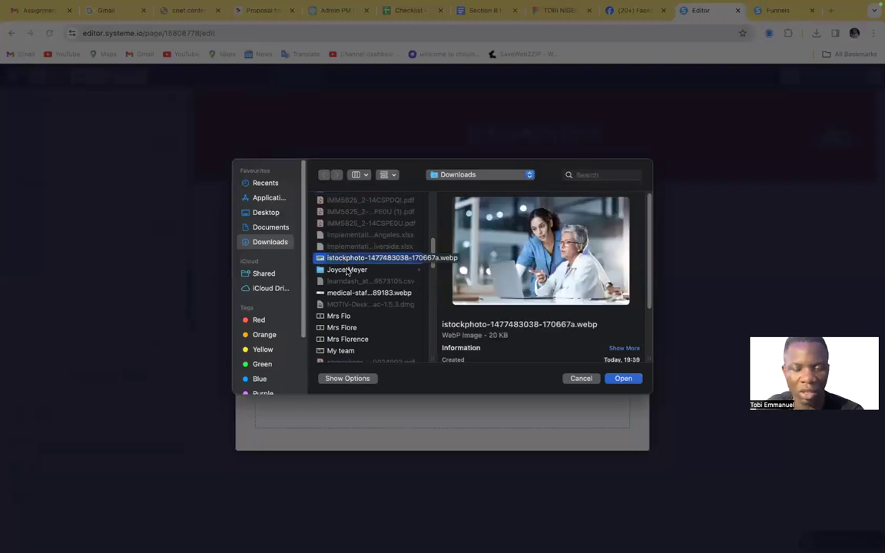
{"action": "left_click", "coordinate": [345, 270]}
{"action": "scroll", "coordinate": [363, 294], "scroll_direction": "down", "scroll_amount": 5}
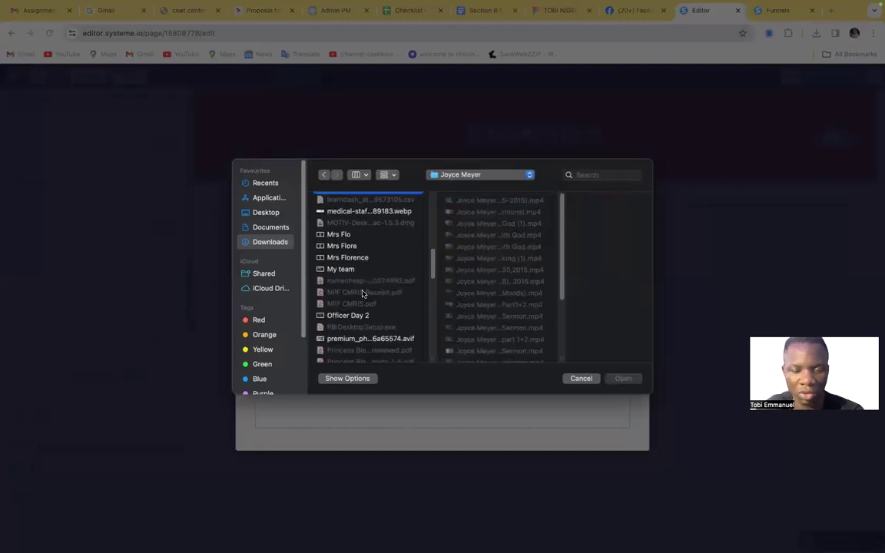
{"action": "scroll", "coordinate": [363, 294], "scroll_direction": "down", "scroll_amount": 3}
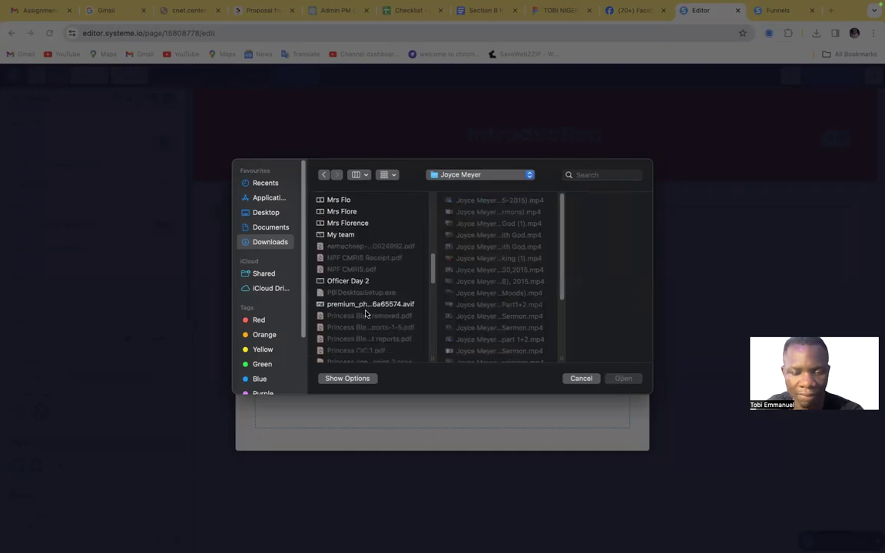
{"action": "left_click", "coordinate": [364, 305]}
{"action": "scroll", "coordinate": [365, 308], "scroll_direction": "down", "scroll_amount": 10}
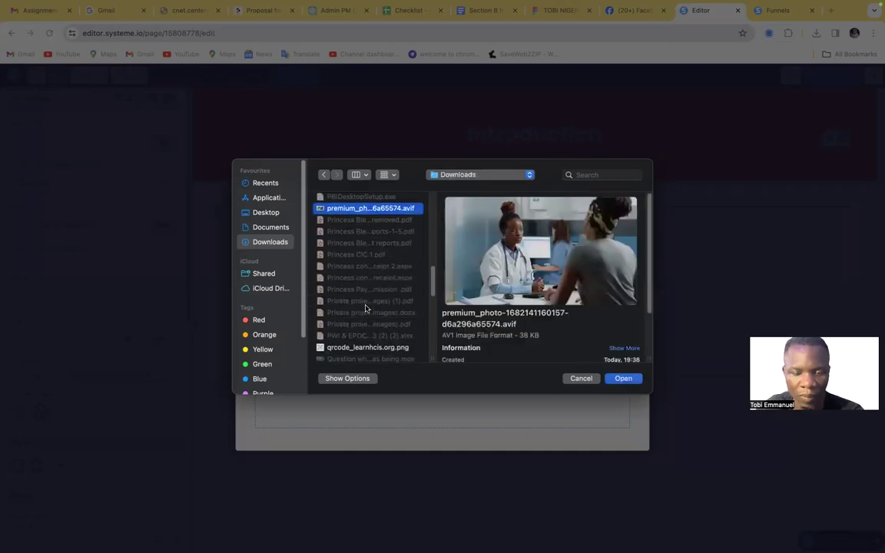
{"action": "scroll", "coordinate": [365, 308], "scroll_direction": "down", "scroll_amount": 5}
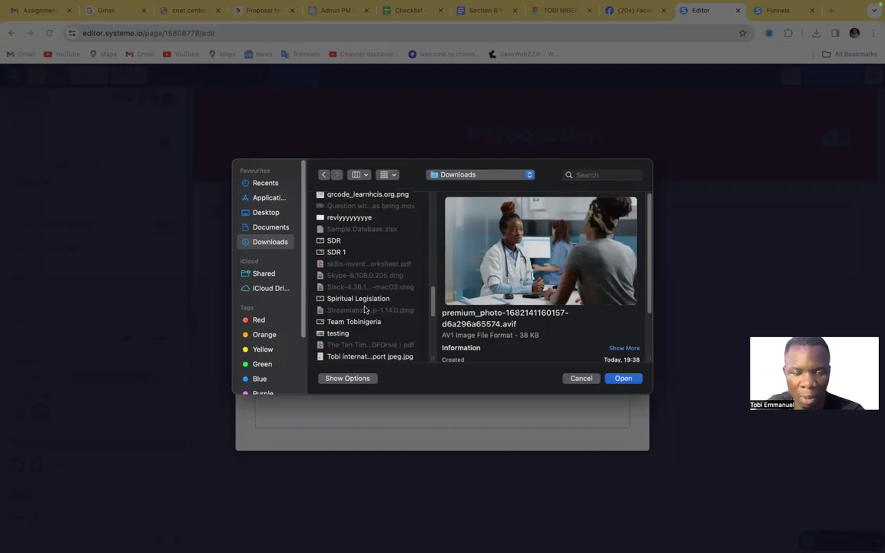
{"action": "scroll", "coordinate": [365, 308], "scroll_direction": "down", "scroll_amount": 1}
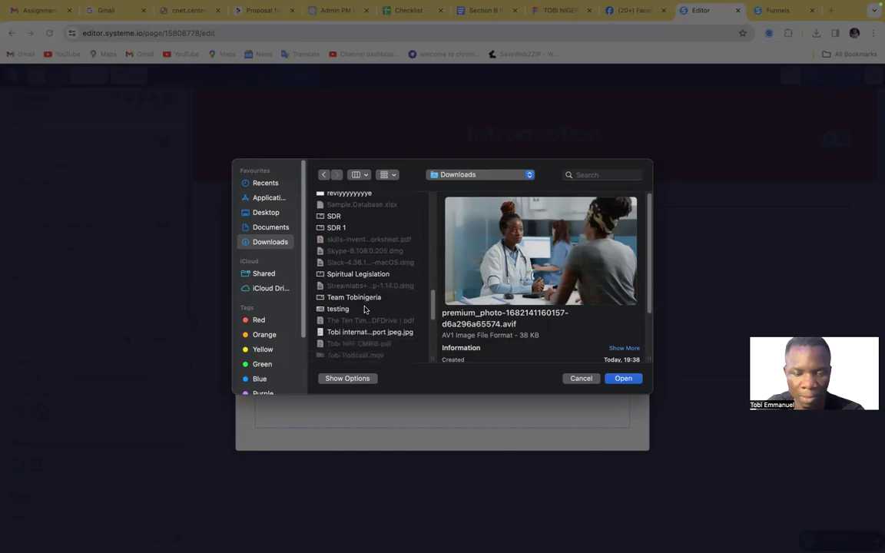
{"action": "left_click", "coordinate": [357, 309]}
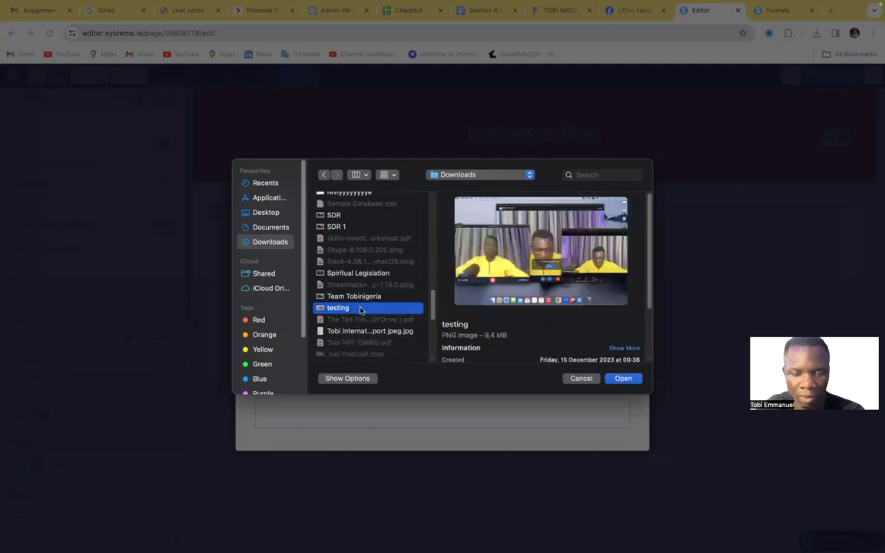
{"action": "scroll", "coordinate": [359, 310], "scroll_direction": "down", "scroll_amount": 3}
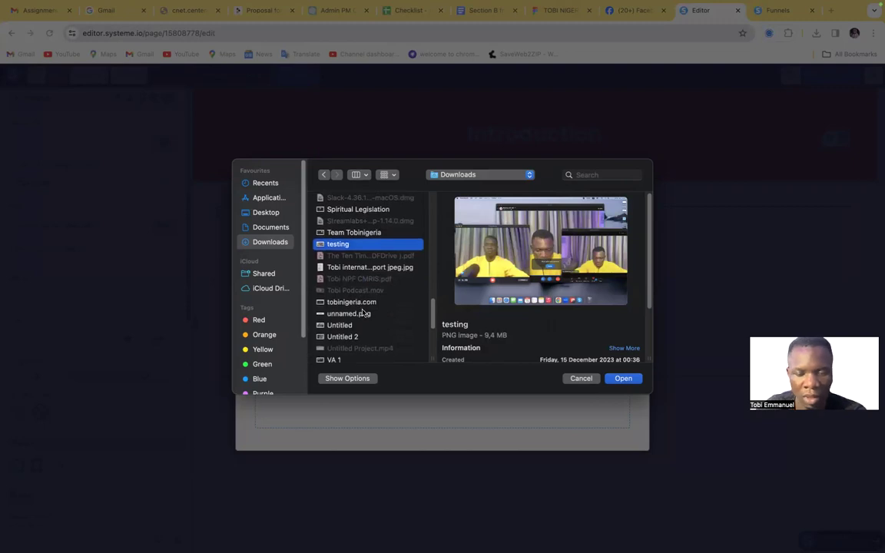
{"action": "scroll", "coordinate": [364, 314], "scroll_direction": "down", "scroll_amount": 4}
{"action": "scroll", "coordinate": [364, 314], "scroll_direction": "down", "scroll_amount": 5}
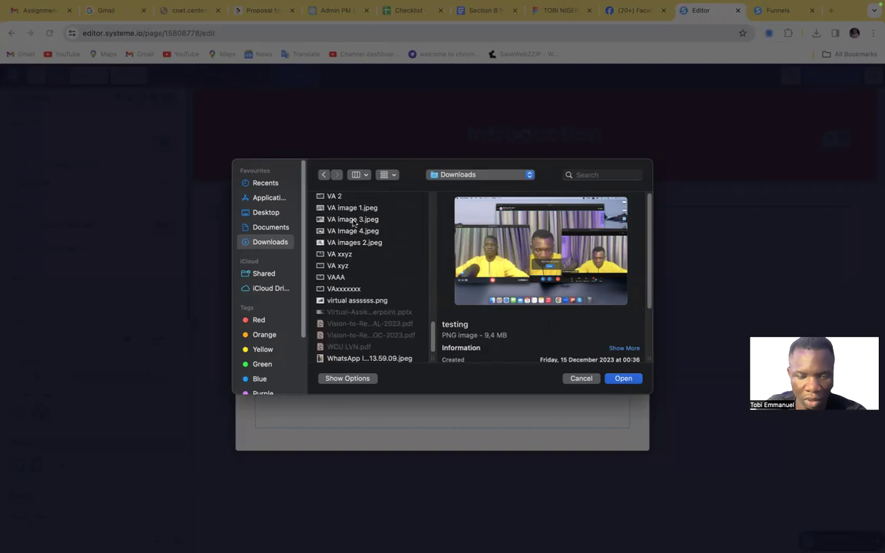
Preview VA image 1.jpeg and VA image 3.jpeg, then upload VA image 3.jpeg and insert it into the Image element
{"action": "left_click", "coordinate": [353, 208]}
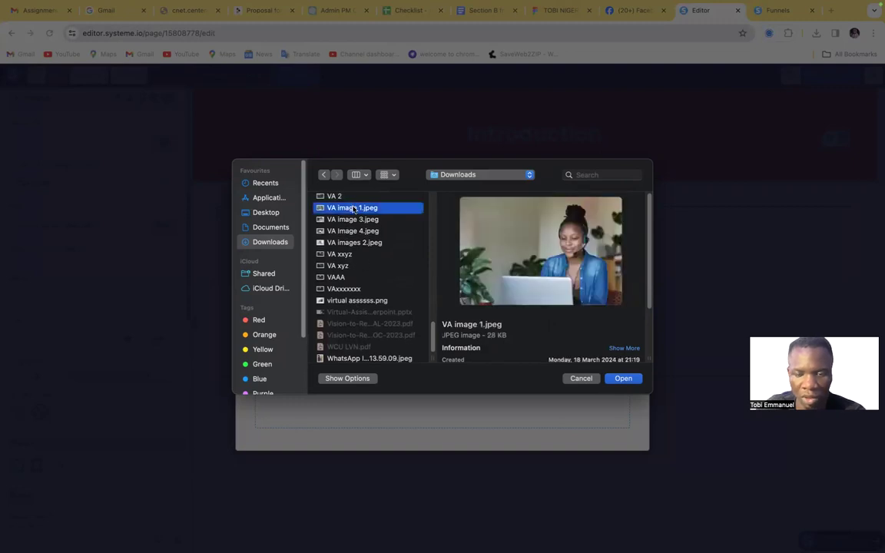
{"action": "left_click", "coordinate": [352, 220]}
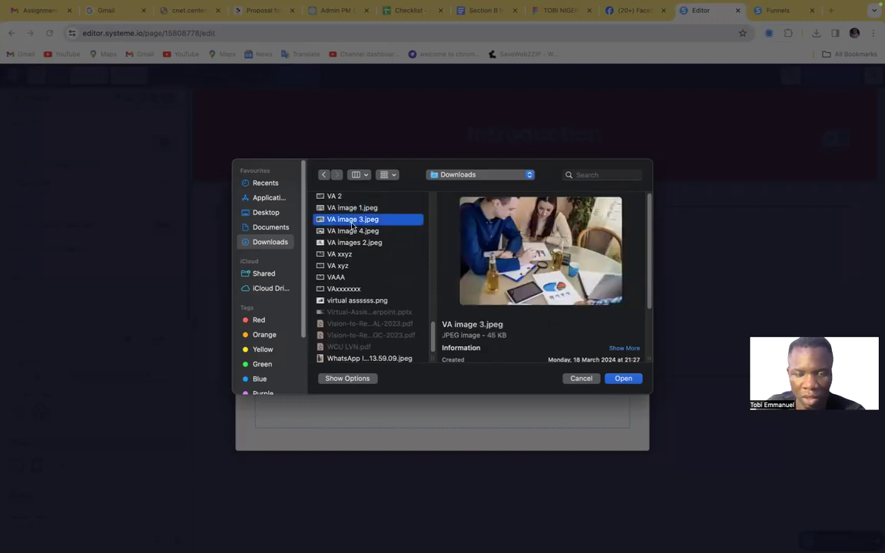
{"action": "left_click", "coordinate": [622, 379]}
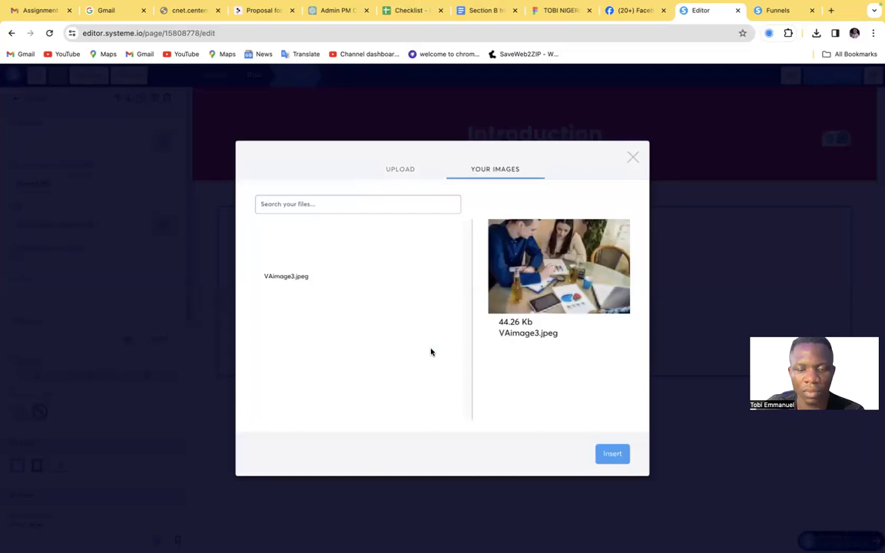
{"action": "left_click", "coordinate": [609, 455]}
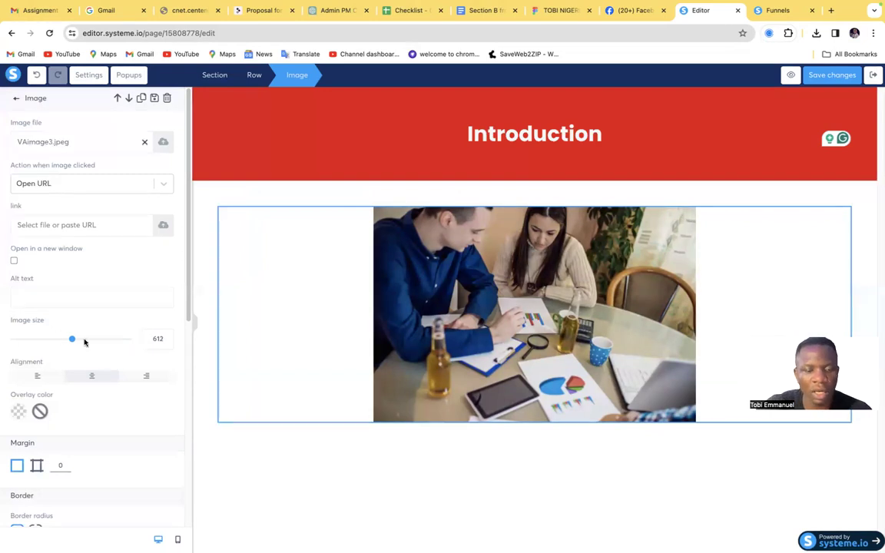
Enlarge the inserted photo to an image size of 1200 so it fills the row's width
{"action": "left_click_drag", "start_coordinate": [72, 339], "coordinate": [159, 341]}
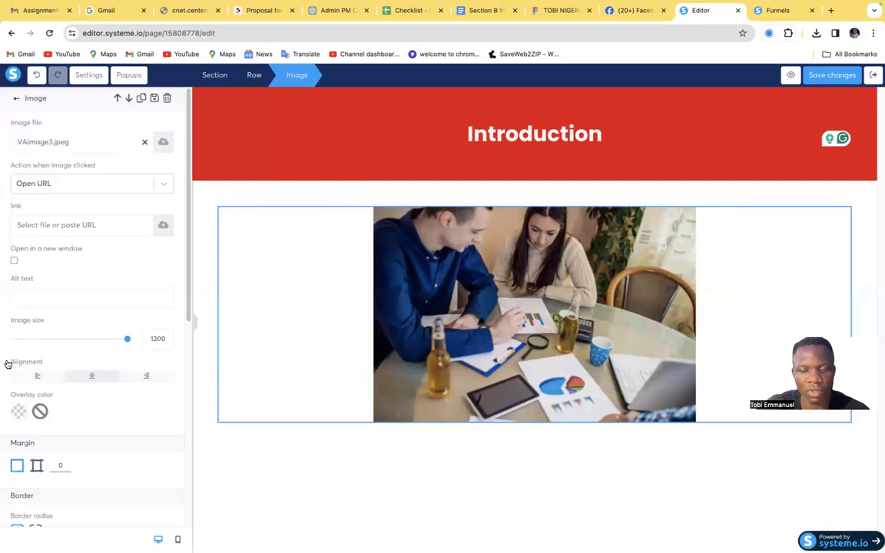
{"action": "left_click", "coordinate": [40, 338]}
{"action": "left_click_drag", "start_coordinate": [41, 338], "coordinate": [208, 338]}
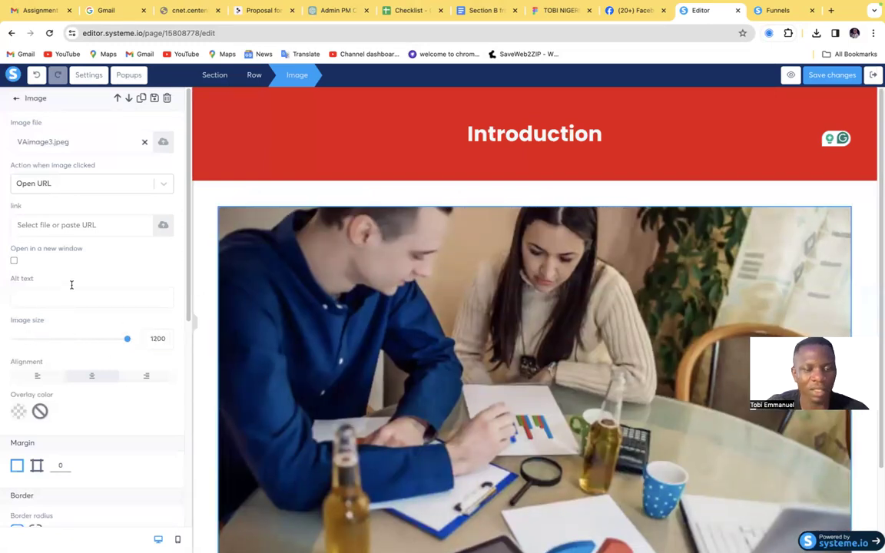
{"action": "left_click", "coordinate": [352, 189]}
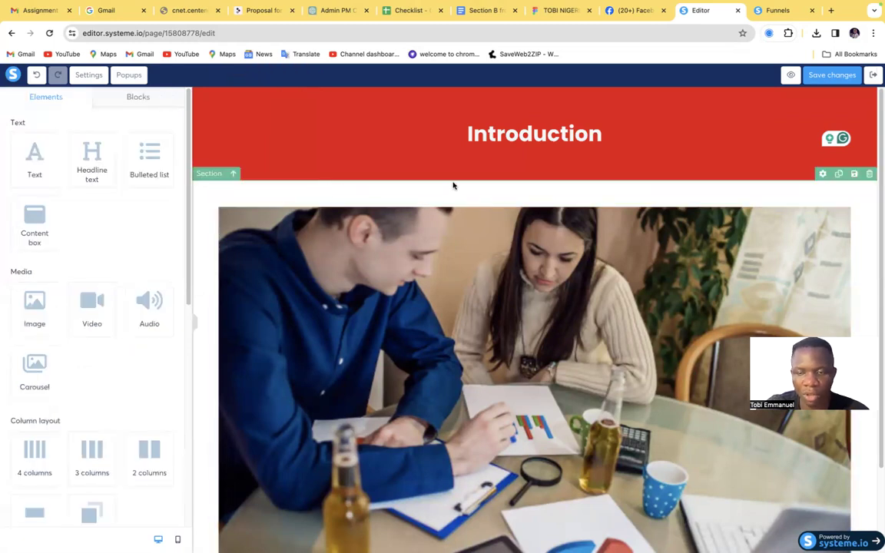
Examine the settings of the section holding the photo and of the image, comparing the photo's margins with the banner above
{"action": "left_click", "coordinate": [822, 174]}
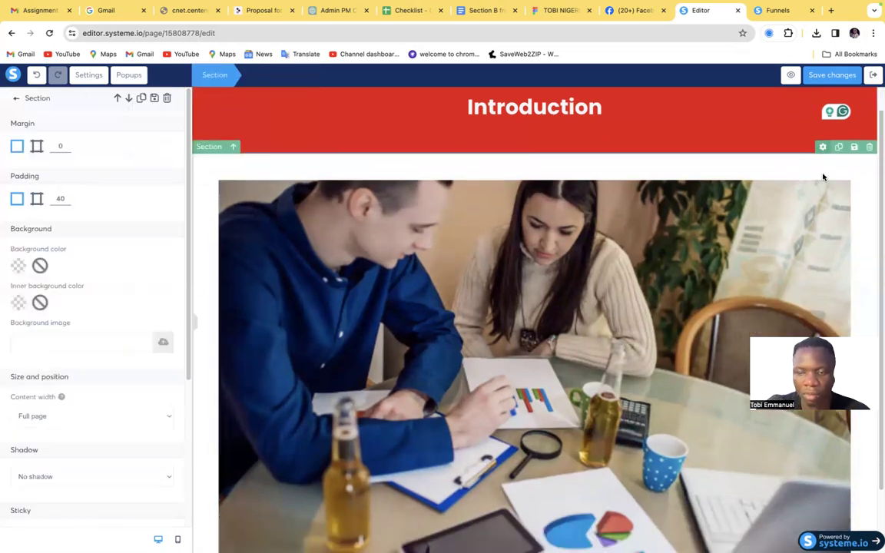
{"action": "scroll", "coordinate": [730, 176], "scroll_direction": "down", "scroll_amount": 2}
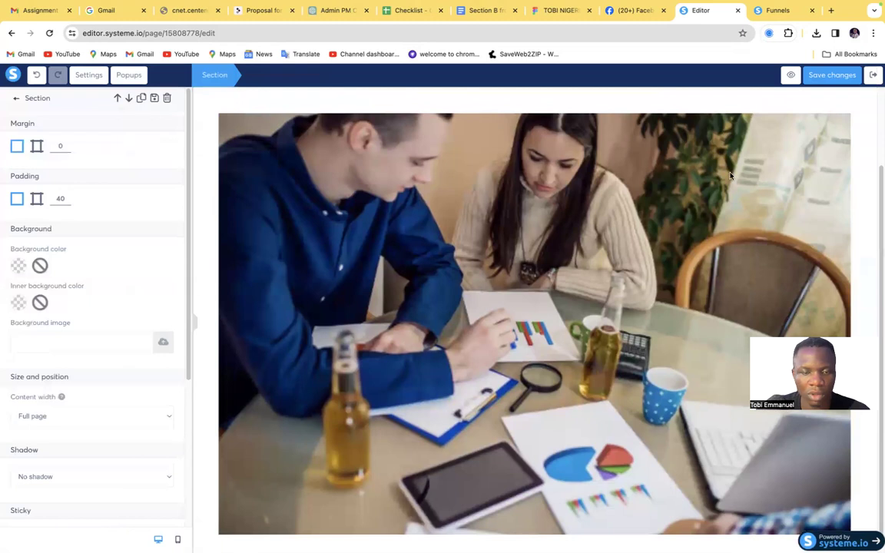
{"action": "left_click", "coordinate": [585, 175]}
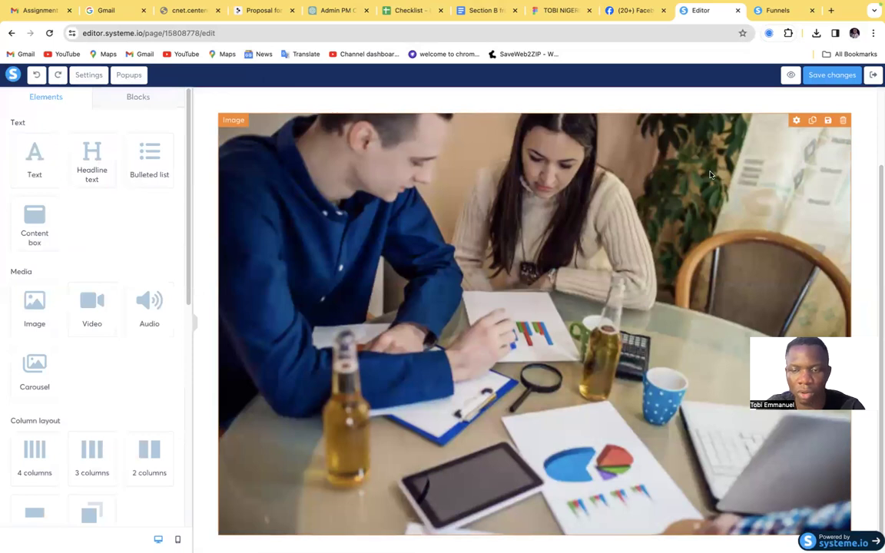
{"action": "scroll", "coordinate": [710, 175], "scroll_direction": "up", "scroll_amount": 3}
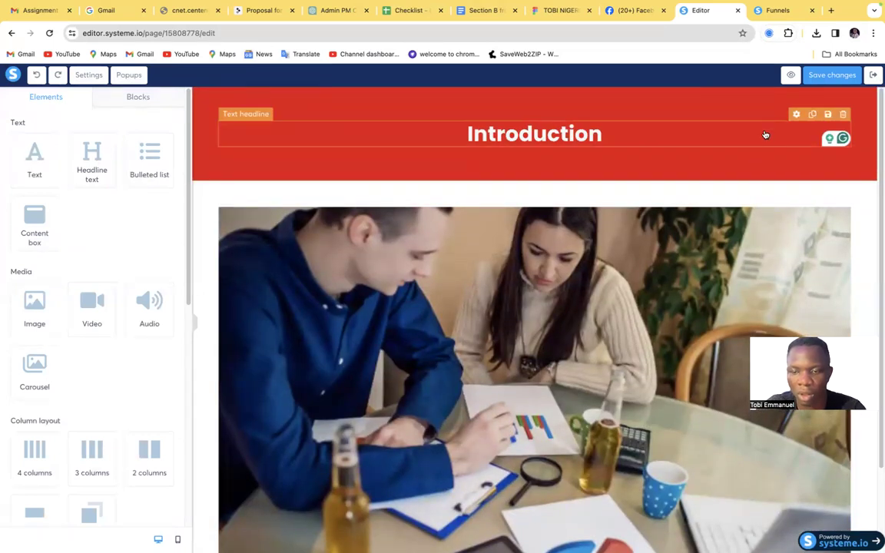
{"action": "left_click", "coordinate": [807, 200]}
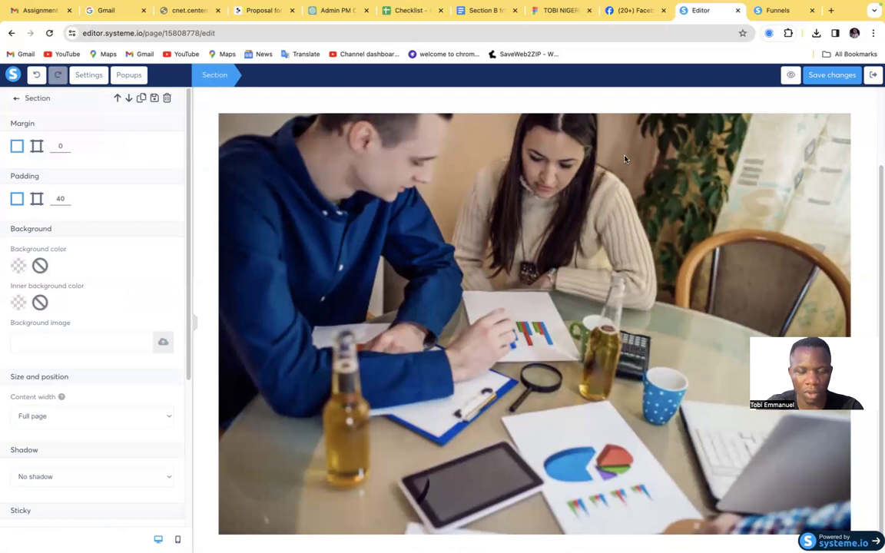
{"action": "key", "text": "super+z"}
{"action": "scroll", "coordinate": [639, 157], "scroll_direction": "up", "scroll_amount": 2}
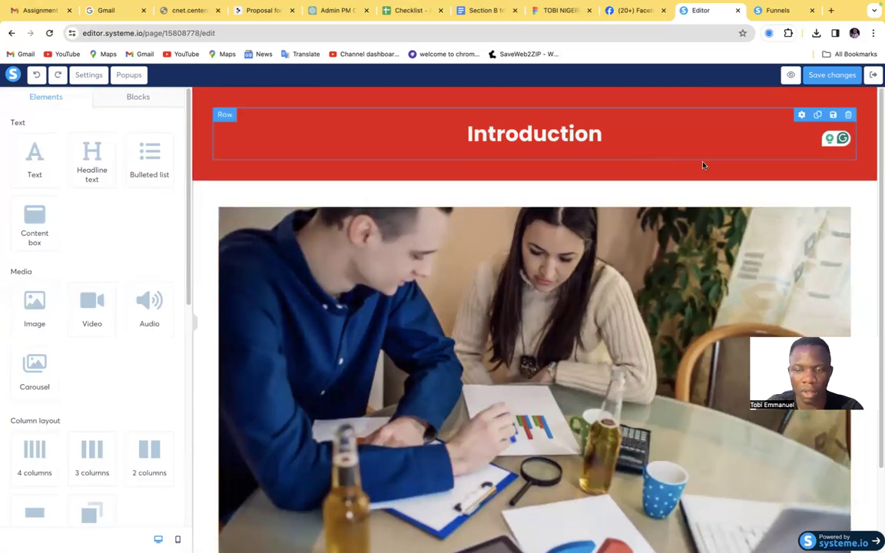
{"action": "left_click", "coordinate": [678, 298]}
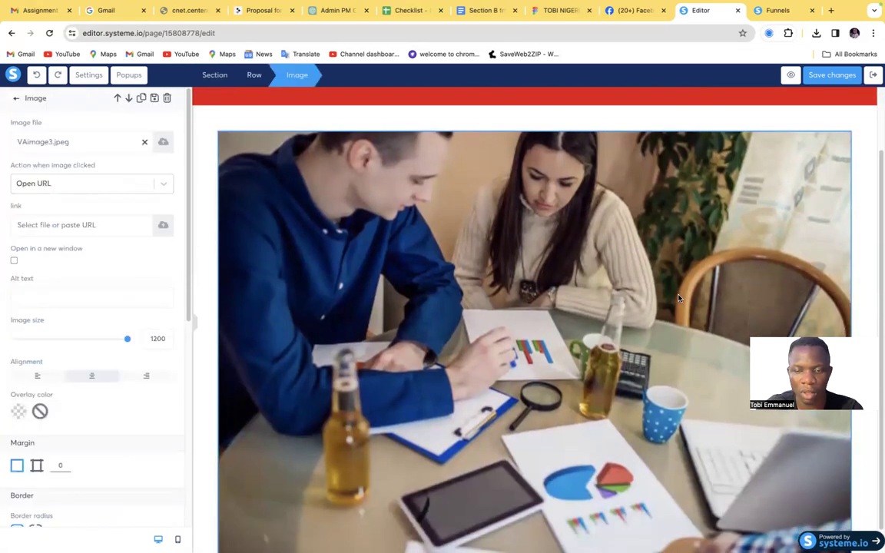
{"action": "left_click", "coordinate": [877, 152]}
{"action": "left_click_drag", "start_coordinate": [878, 163], "coordinate": [877, 114]}
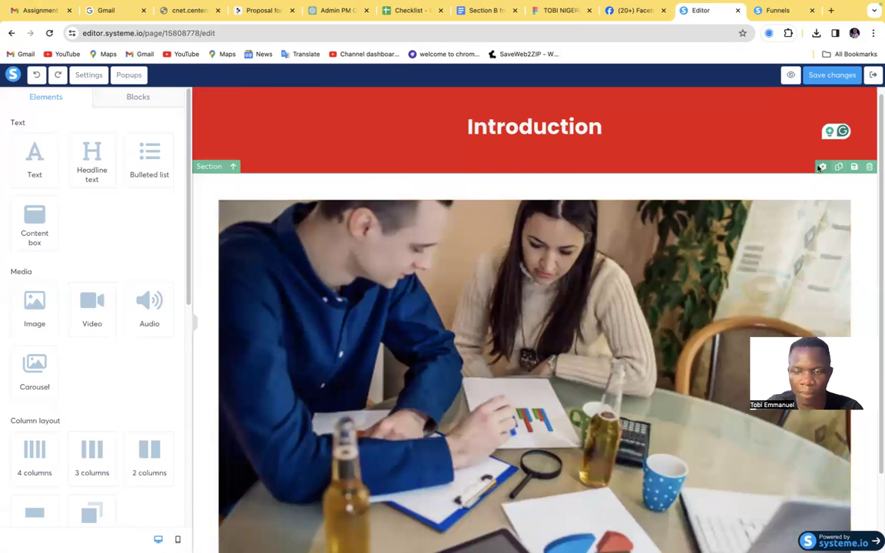
{"action": "left_click", "coordinate": [820, 166]}
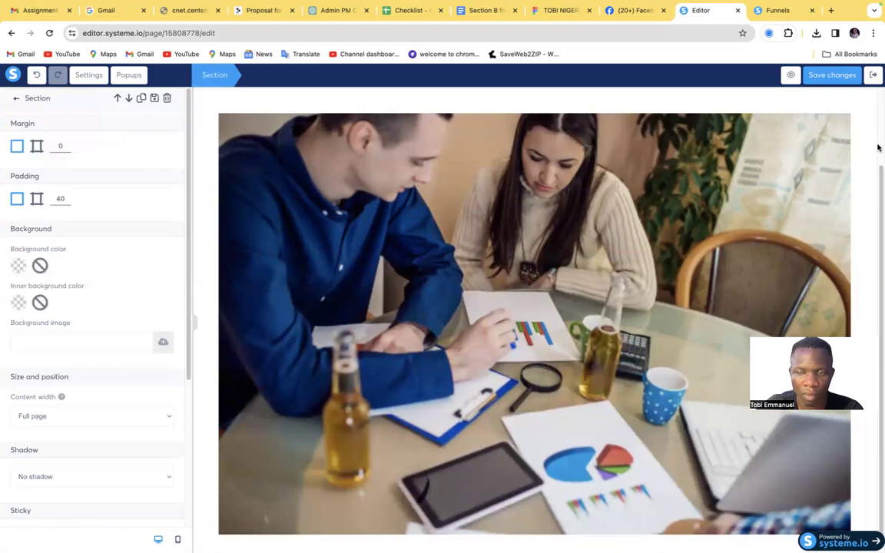
{"action": "key", "text": "ctrl+a"}
{"action": "left_click", "coordinate": [879, 170]}
{"action": "left_click_drag", "start_coordinate": [880, 184], "coordinate": [873, 233]}
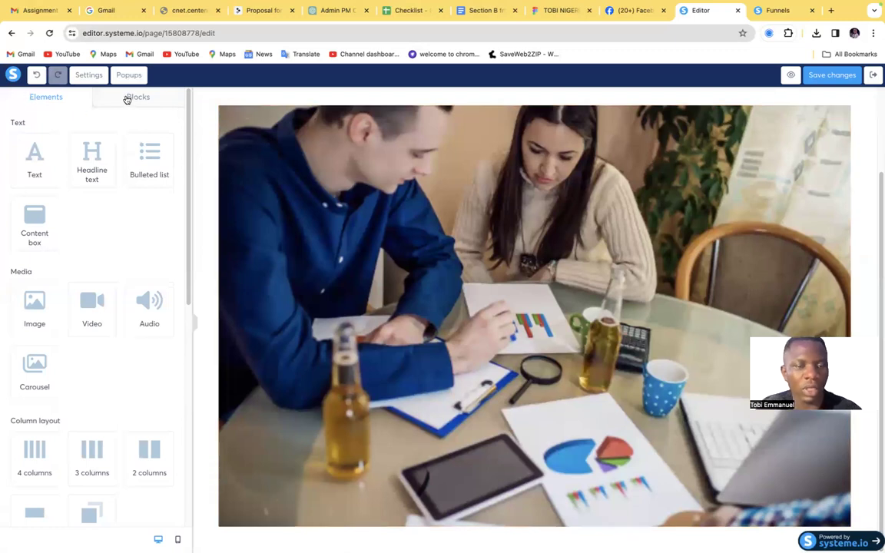
{"action": "scroll", "coordinate": [289, 192], "scroll_direction": "up", "scroll_amount": 3}
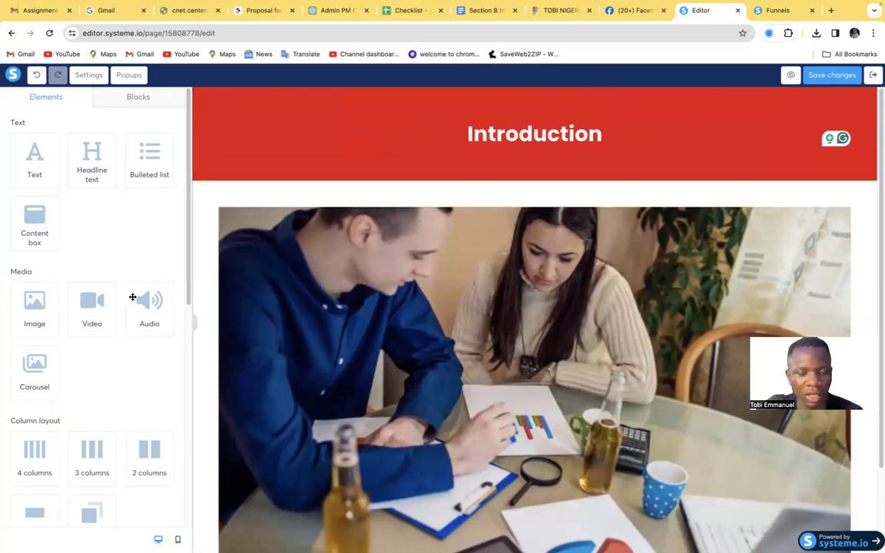
Set the background color of the section holding the photo to red C01818
{"action": "left_click", "coordinate": [307, 192]}
{"action": "scroll", "coordinate": [307, 193], "scroll_direction": "down", "scroll_amount": 1}
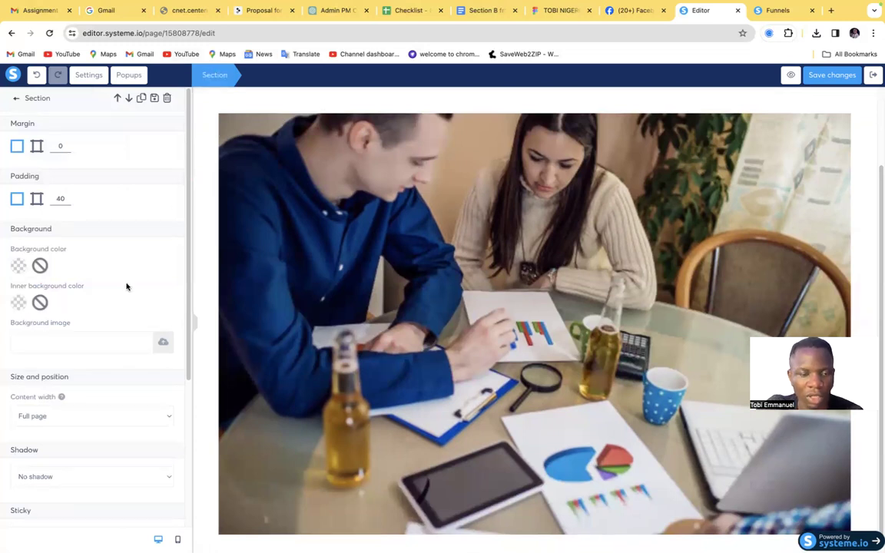
{"action": "left_click", "coordinate": [19, 266]}
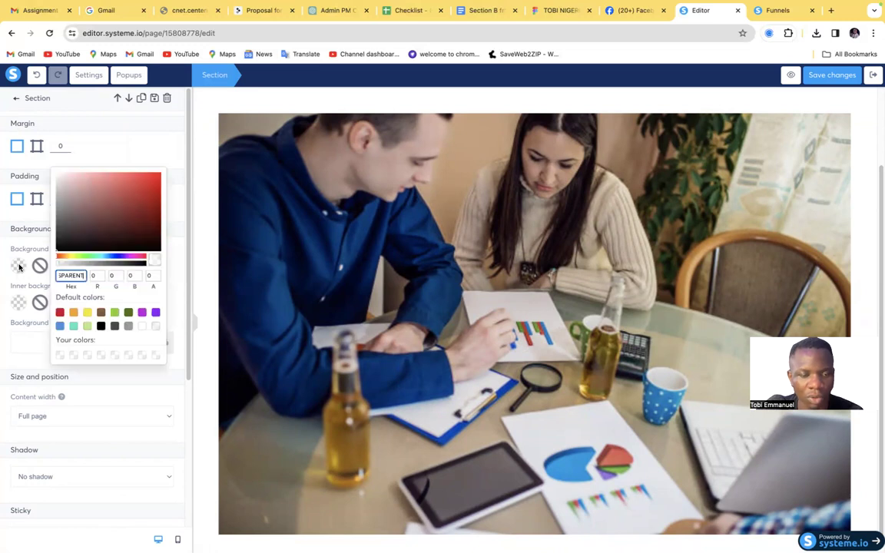
{"action": "left_click", "coordinate": [148, 194]}
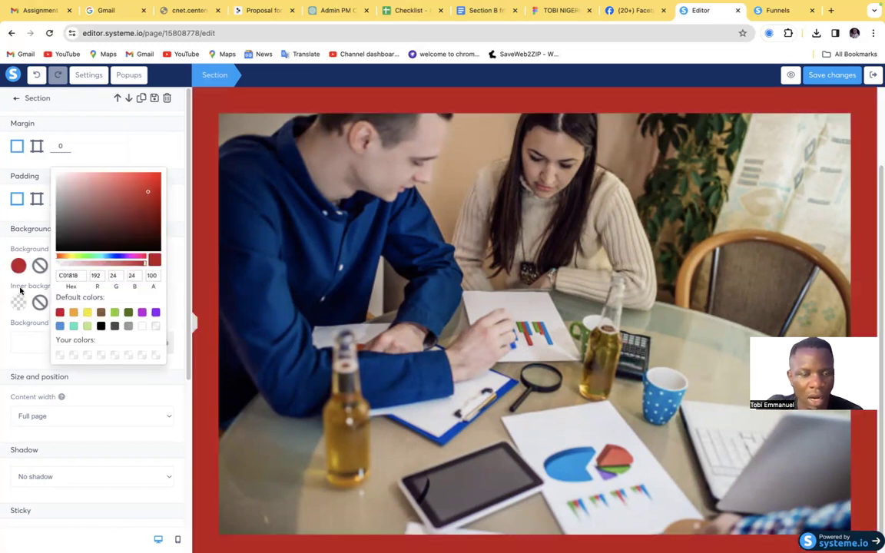
Remove the background color from the section holding the photo
{"action": "left_click", "coordinate": [39, 268]}
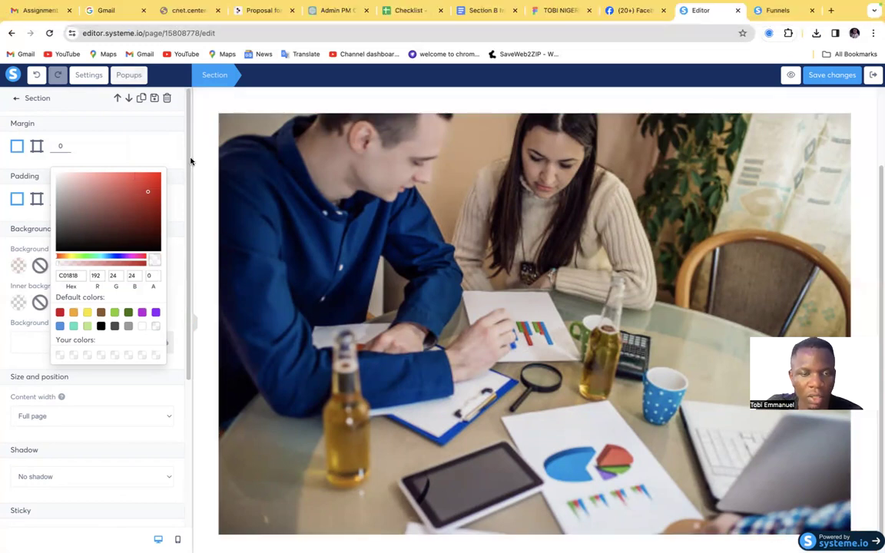
Switch to the Better Proposals template and select the introduction letter from "Dear {{first_name}}," through the bullet ending in "data cleansing."
{"action": "left_click", "coordinate": [248, 10]}
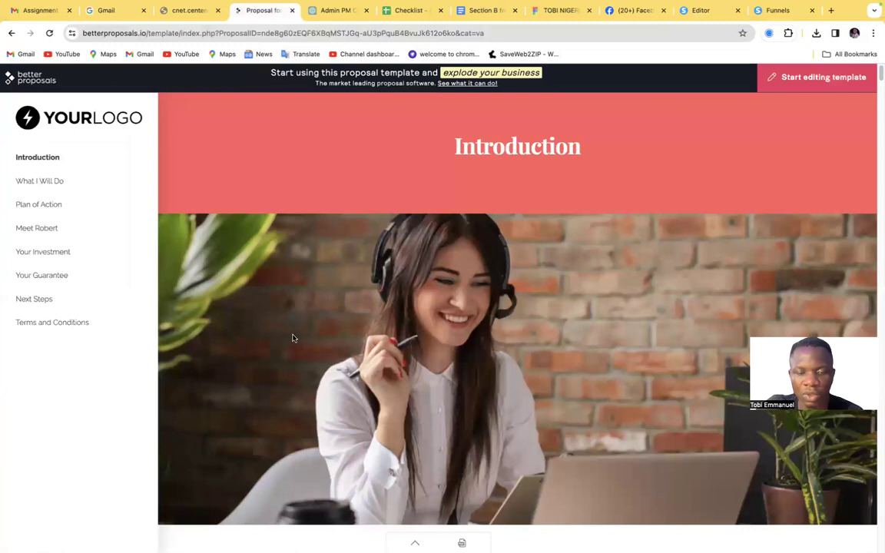
{"action": "scroll", "coordinate": [293, 338], "scroll_direction": "down", "scroll_amount": 3}
{"action": "scroll", "coordinate": [293, 337], "scroll_direction": "down", "scroll_amount": 3}
{"action": "scroll", "coordinate": [294, 336], "scroll_direction": "up", "scroll_amount": 4}
{"action": "scroll", "coordinate": [311, 326], "scroll_direction": "down", "scroll_amount": 5}
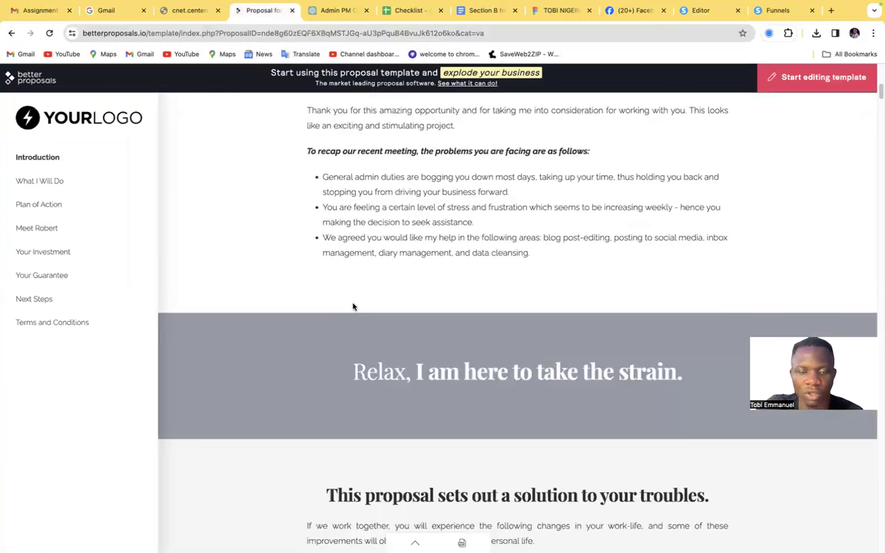
{"action": "scroll", "coordinate": [432, 263], "scroll_direction": "up", "scroll_amount": 3}
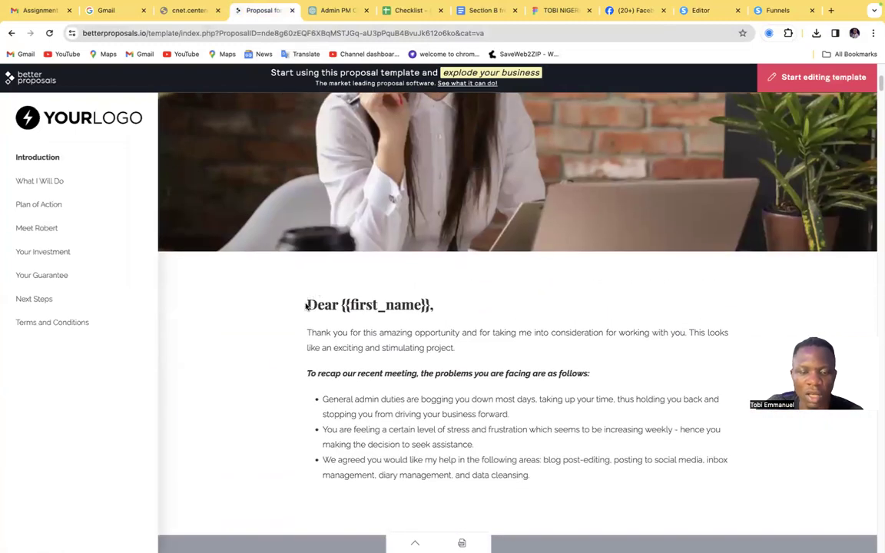
{"action": "left_click_drag", "start_coordinate": [301, 298], "coordinate": [543, 519]}
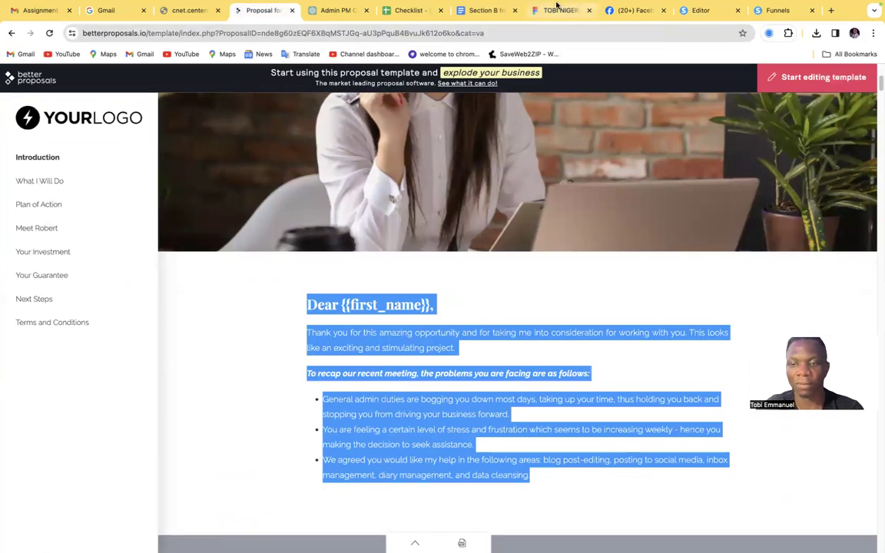
{"action": "mouse_move", "coordinate": [559, 5]}
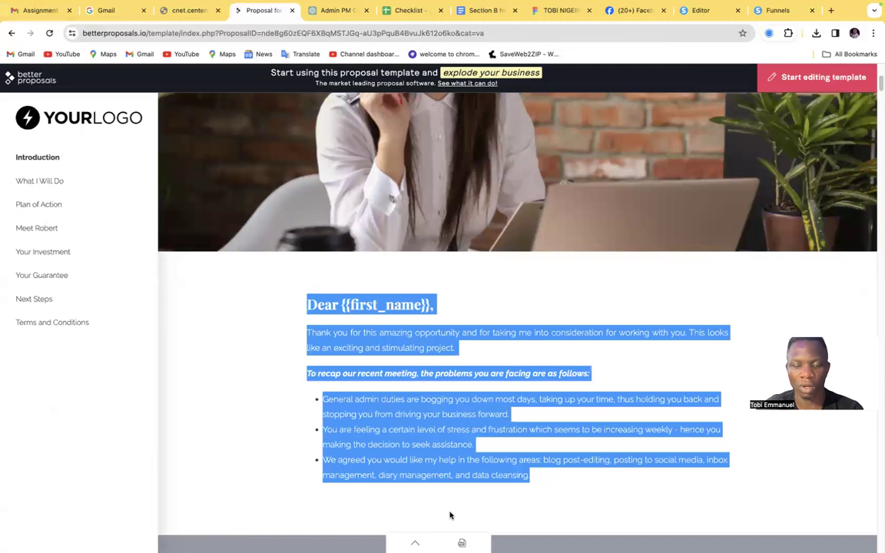